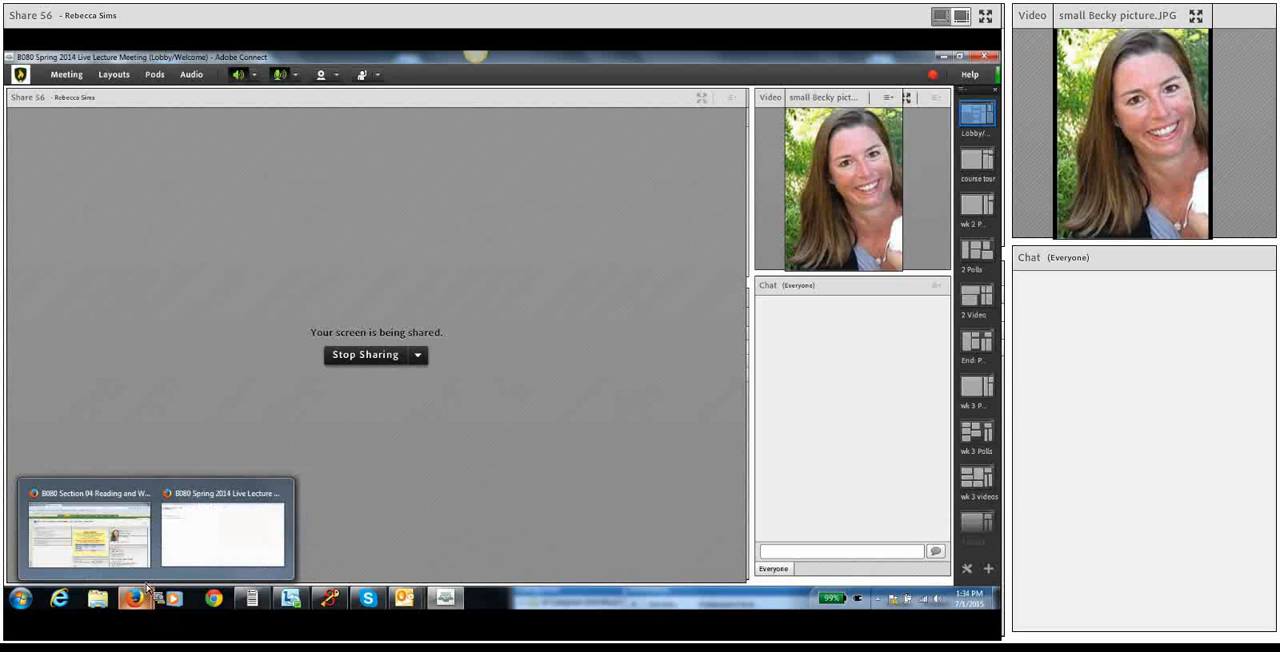
# Open the Module 01 Written Assignment - APA Title Page from the B080 course lessons in the browser.
pyautogui.click(138, 545)
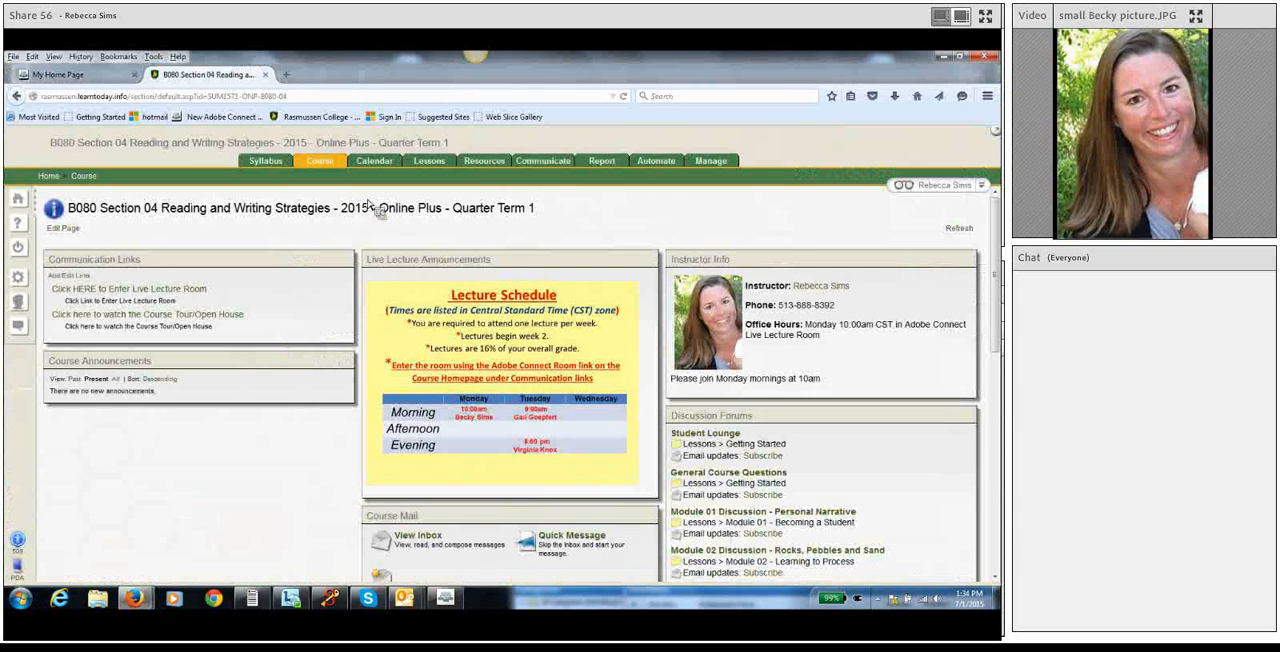
pyautogui.click(434, 168)
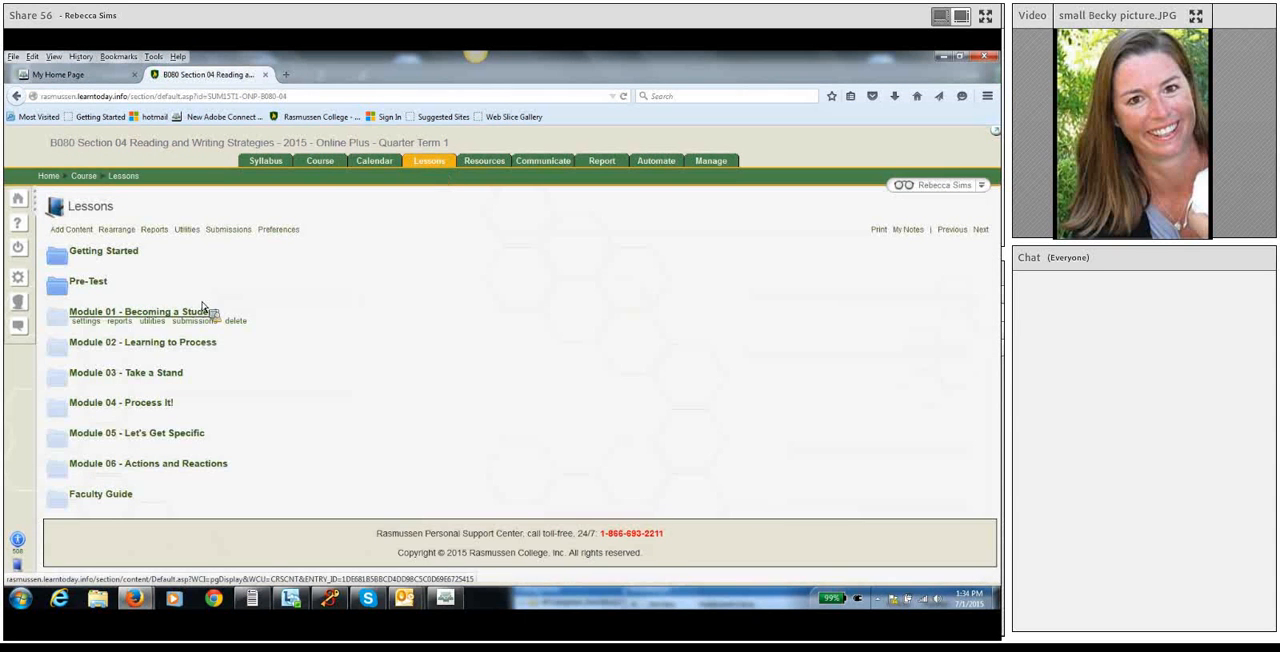
pyautogui.click(131, 314)
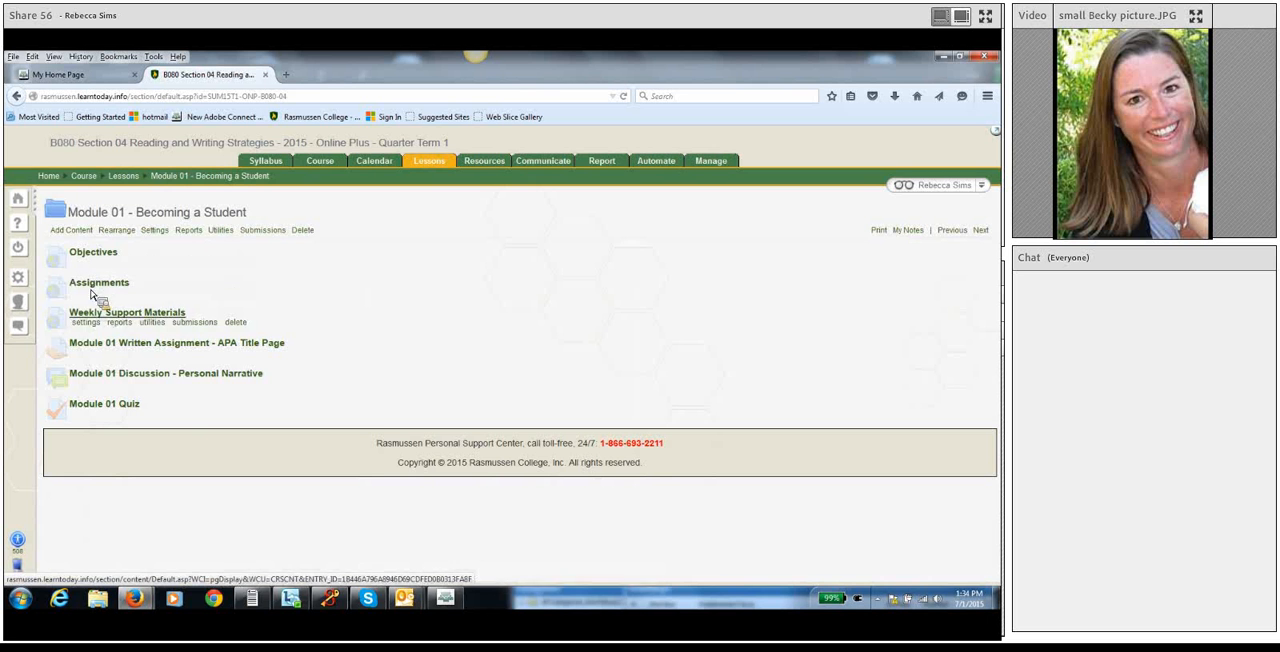
pyautogui.click(127, 345)
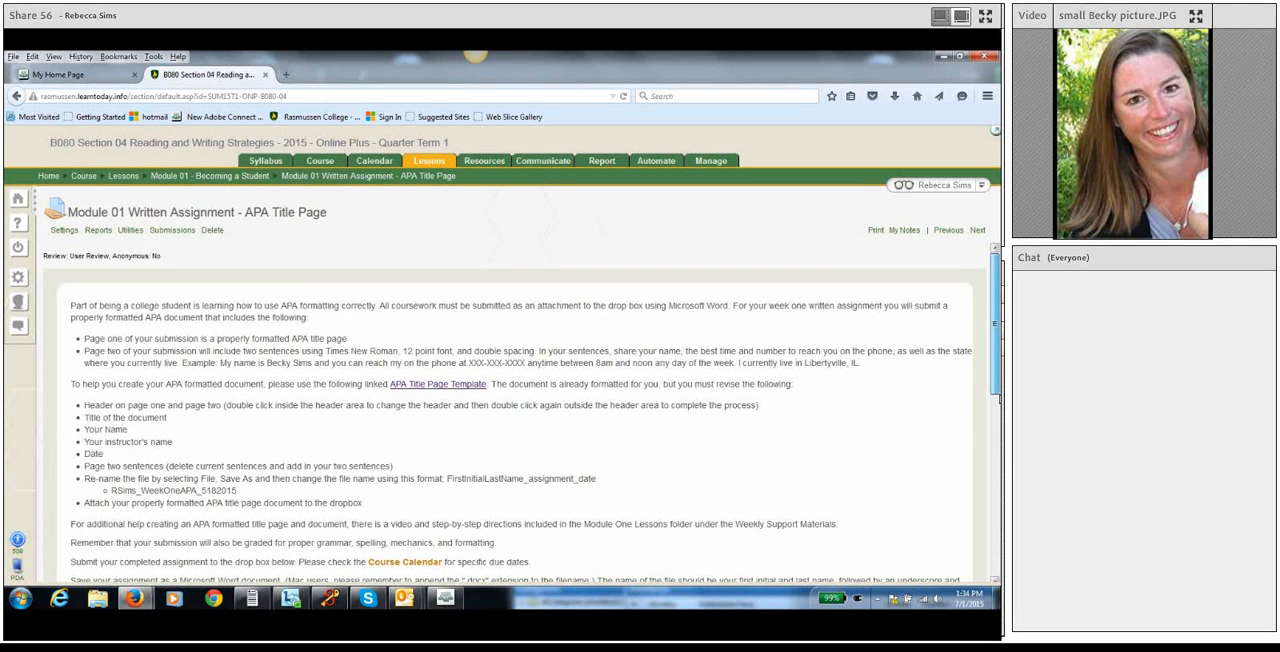
# Review the assignment's drop box area, the example sentences for page two and the sample file name format.
pyautogui.moveTo(999, 399); pyautogui.dragTo(1000, 490)
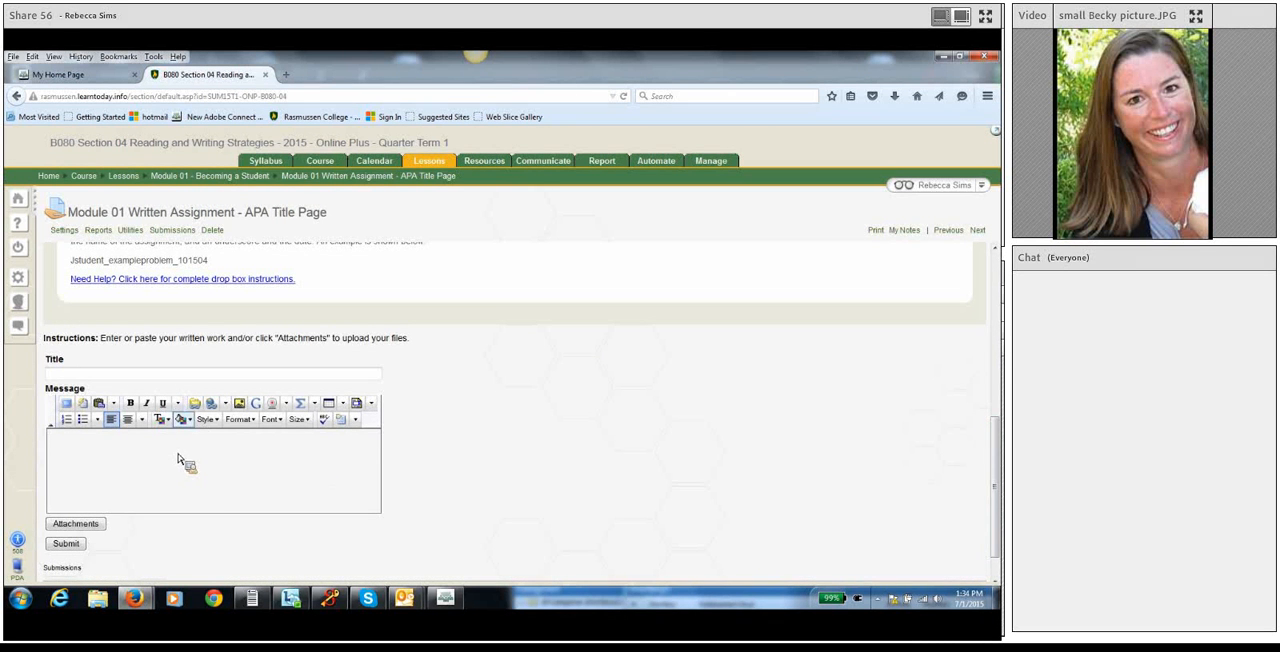
pyautogui.moveTo(996, 465); pyautogui.dragTo(999, 302)
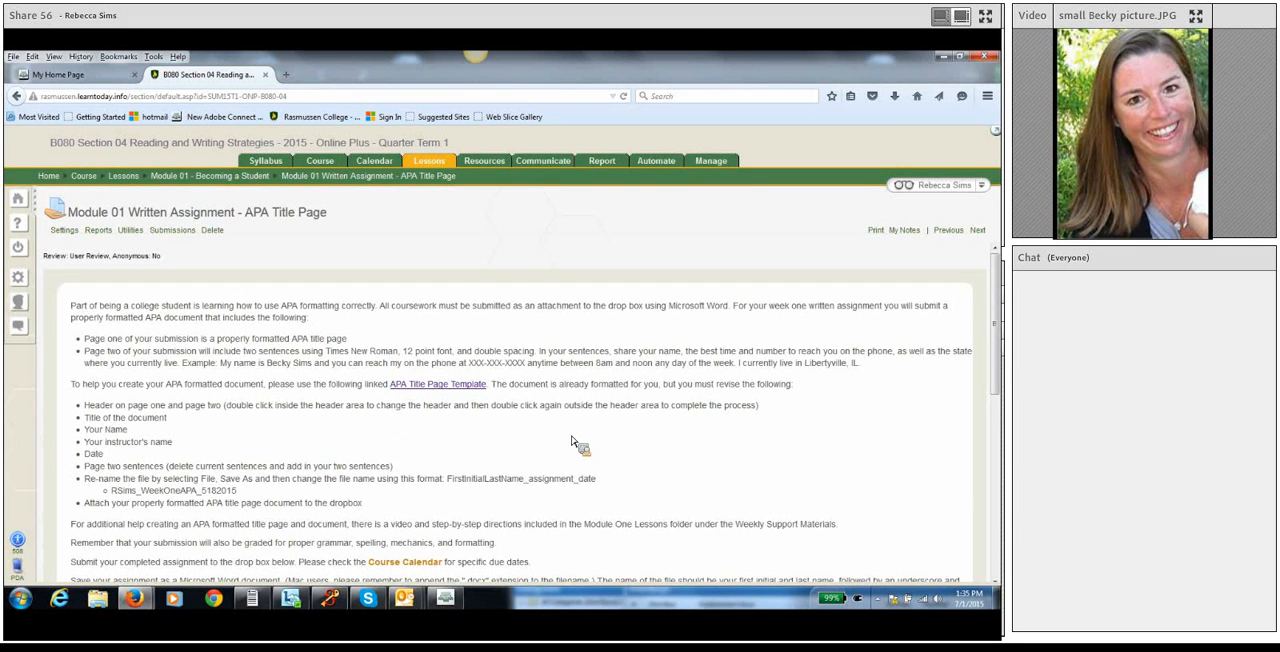
pyautogui.moveTo(223, 366); pyautogui.dragTo(868, 378)
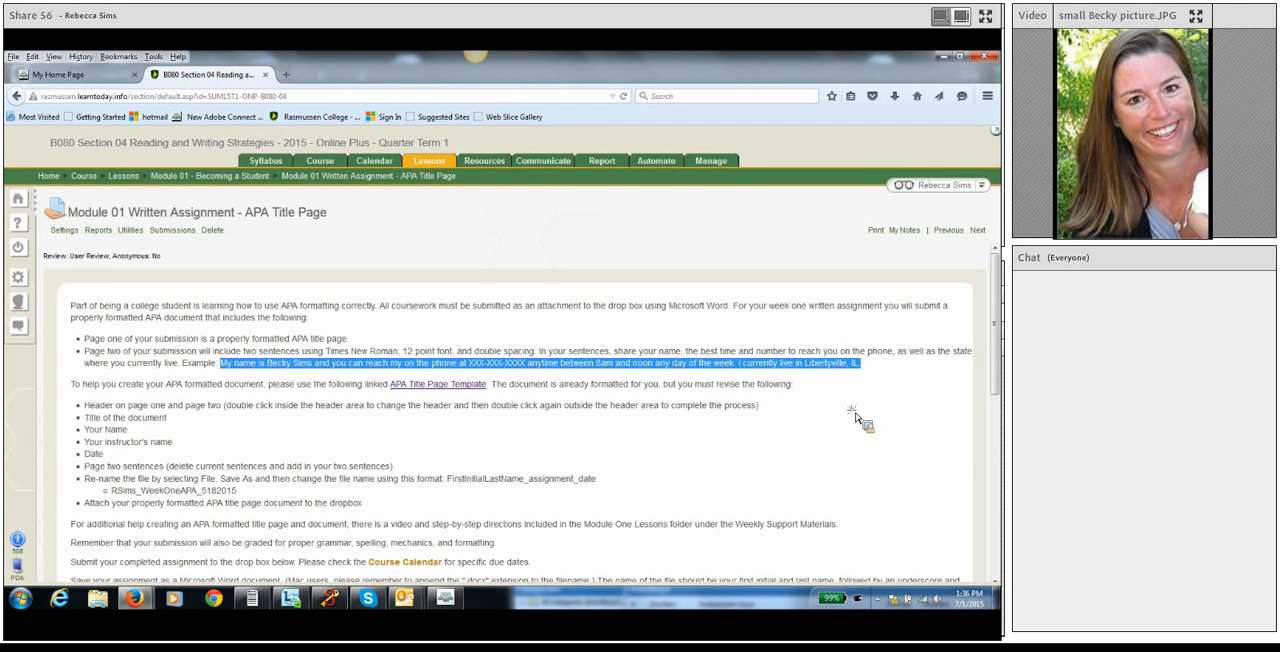
pyautogui.click(856, 419)
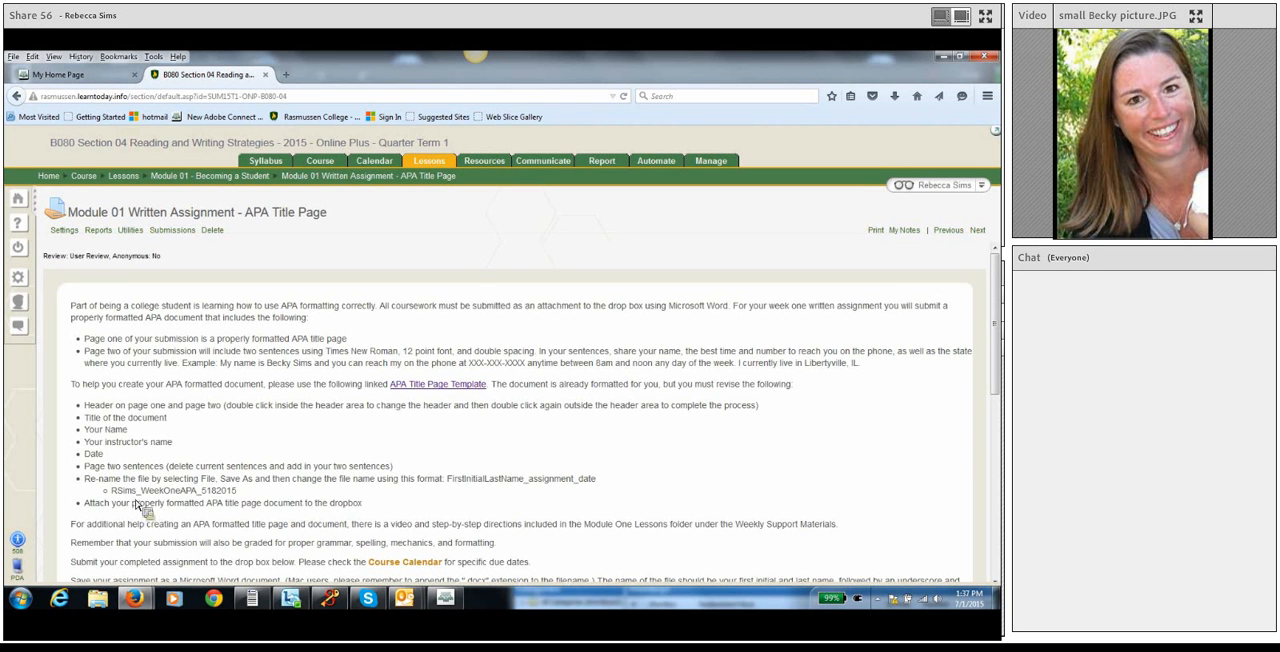
pyautogui.moveTo(115, 495); pyautogui.dragTo(272, 503)
pyautogui.click(272, 503)
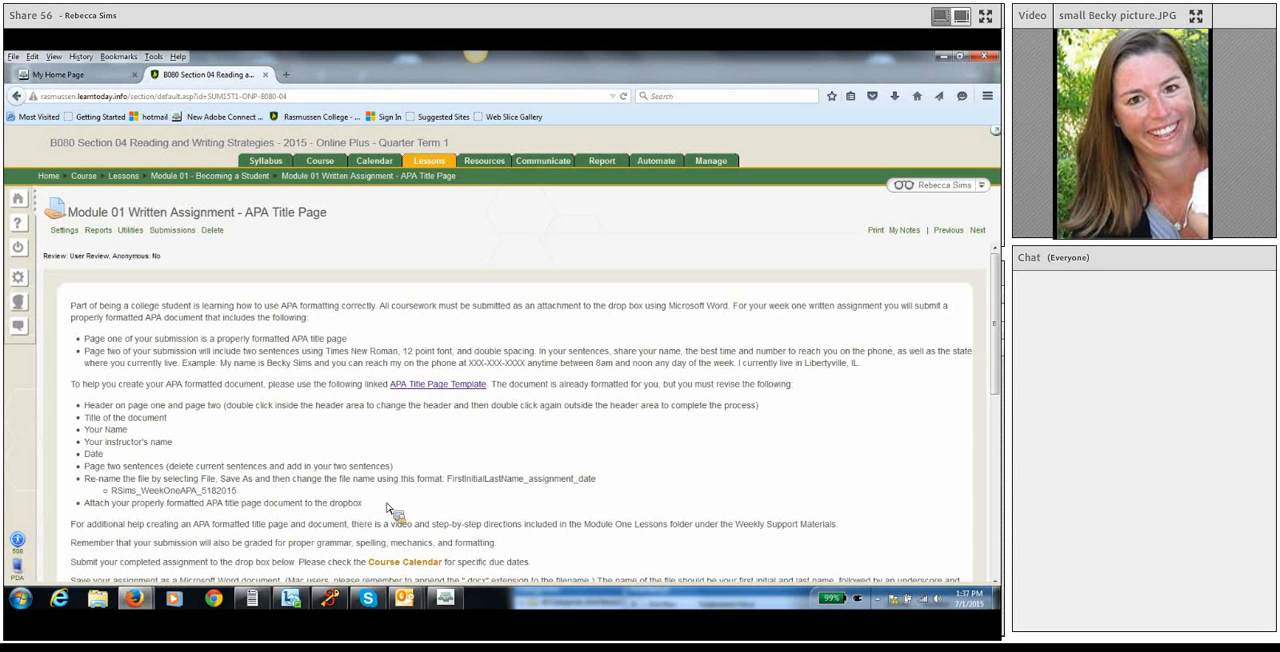
# Open the linked APA Title Page Template in Microsoft Word and enable editing.
pyautogui.click(429, 389)
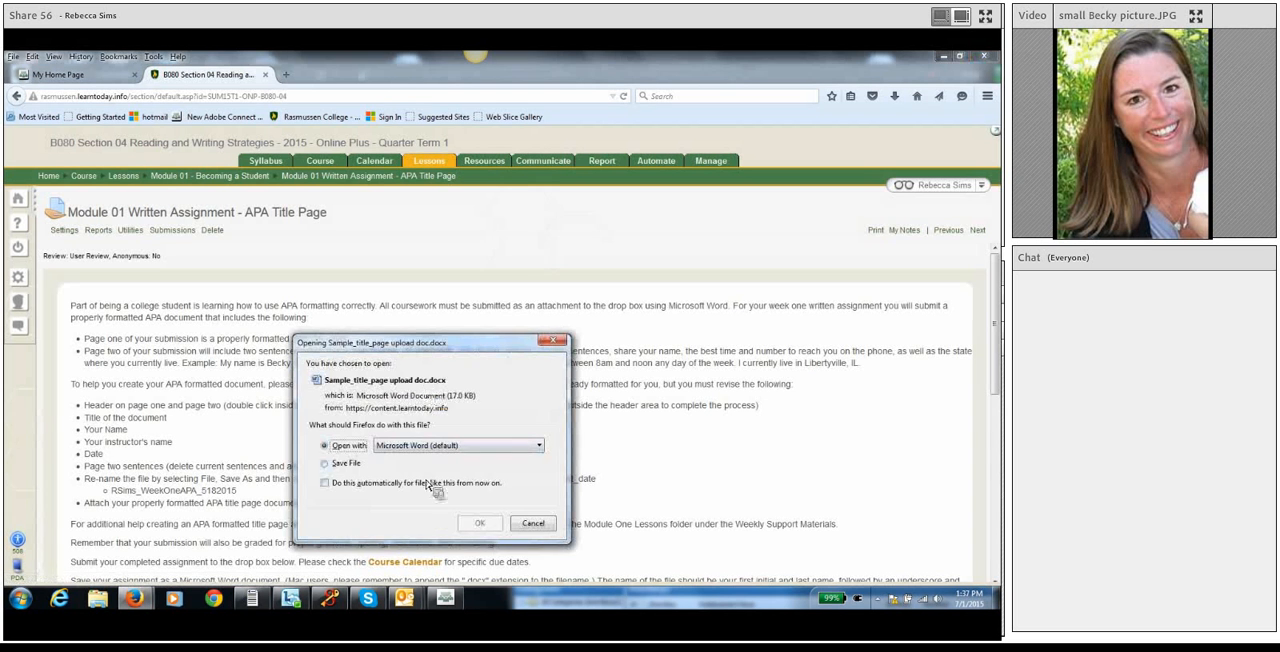
pyautogui.click(479, 524)
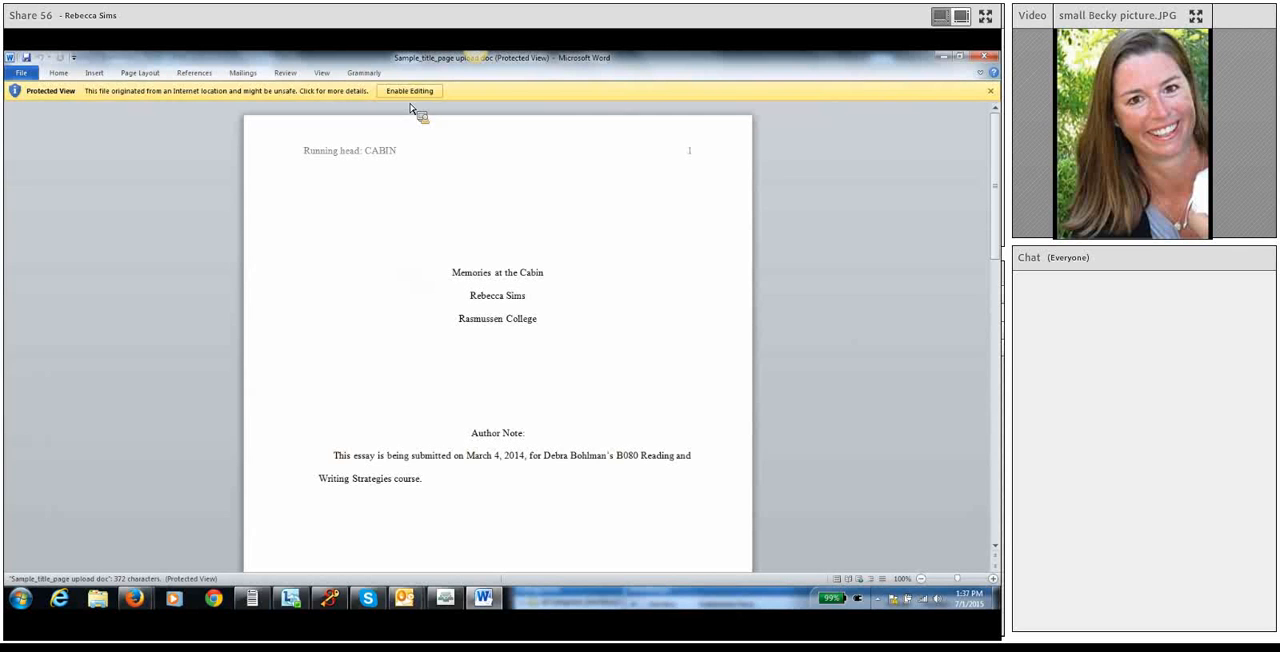
pyautogui.click(409, 91)
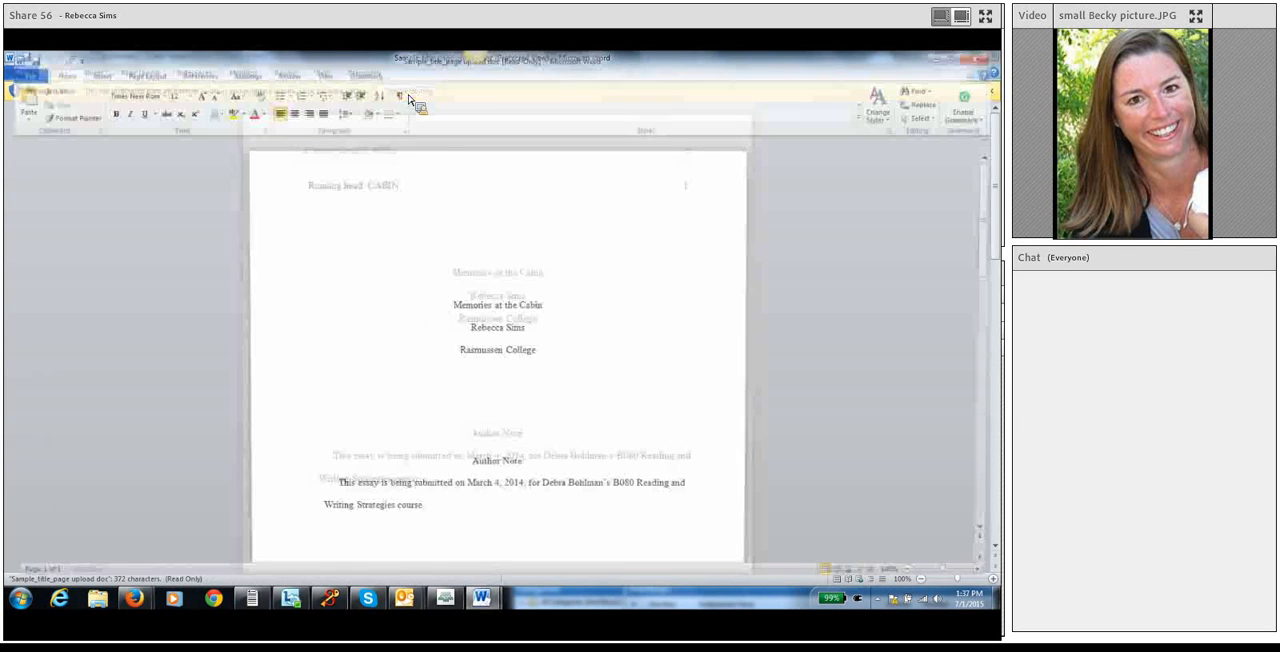
pyautogui.scroll(-15, 480, 314)
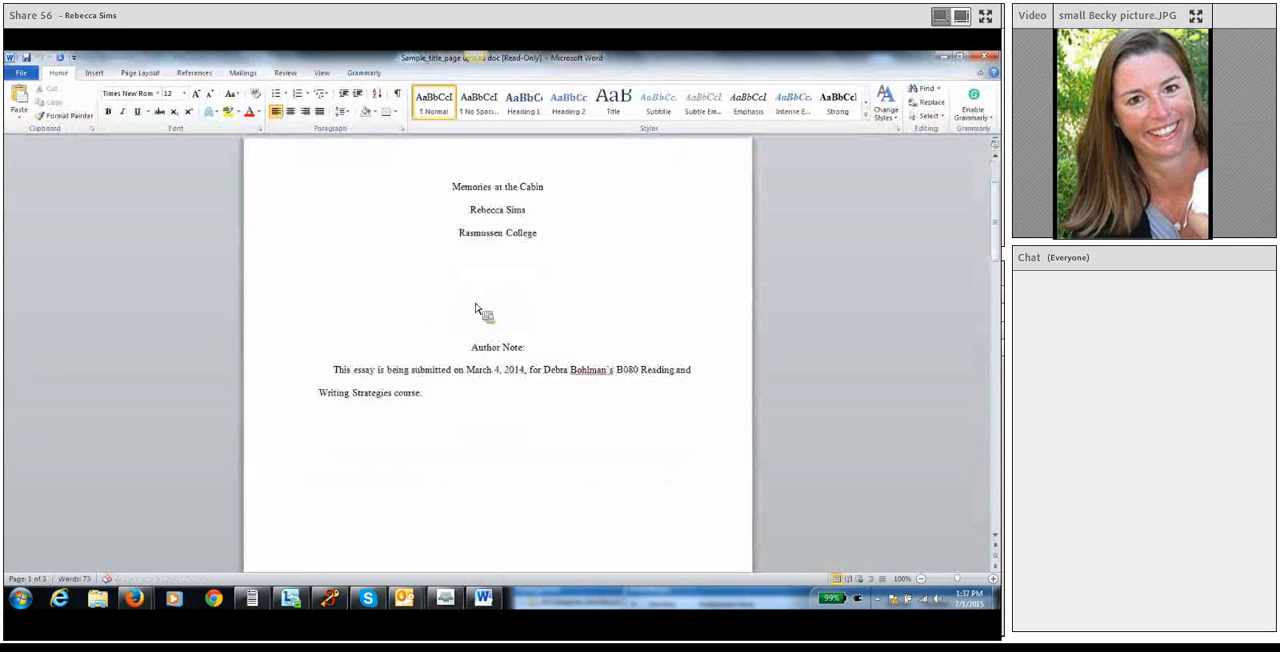
pyautogui.scroll(12, 452, 343)
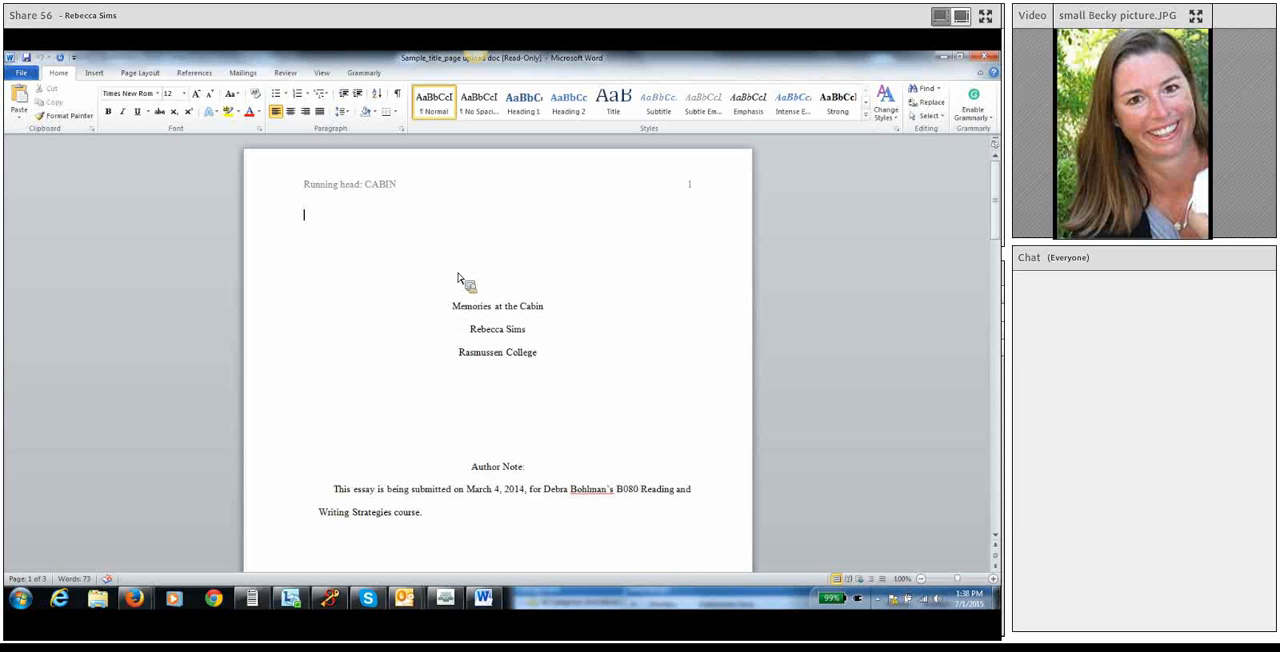
# Change the running head in the first page header to APATITLE and return to the document body.
pyautogui.doubleClick(353, 188)
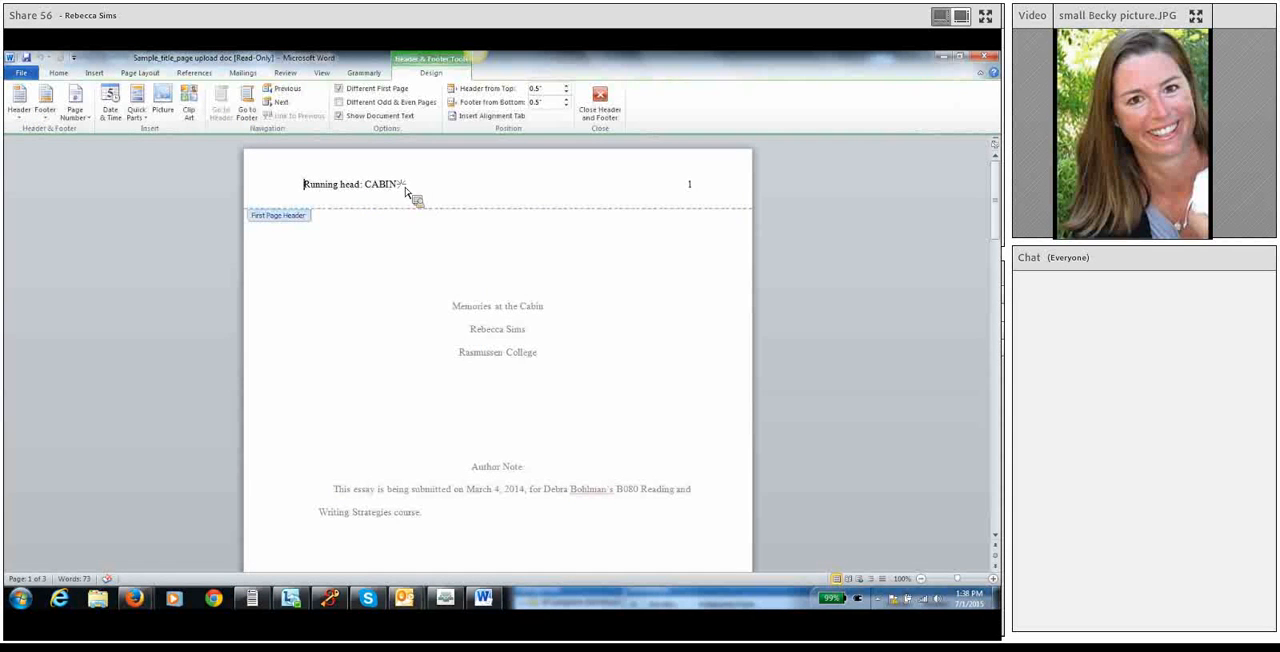
pyautogui.click(410, 195)
pyautogui.doubleClick(384, 265)
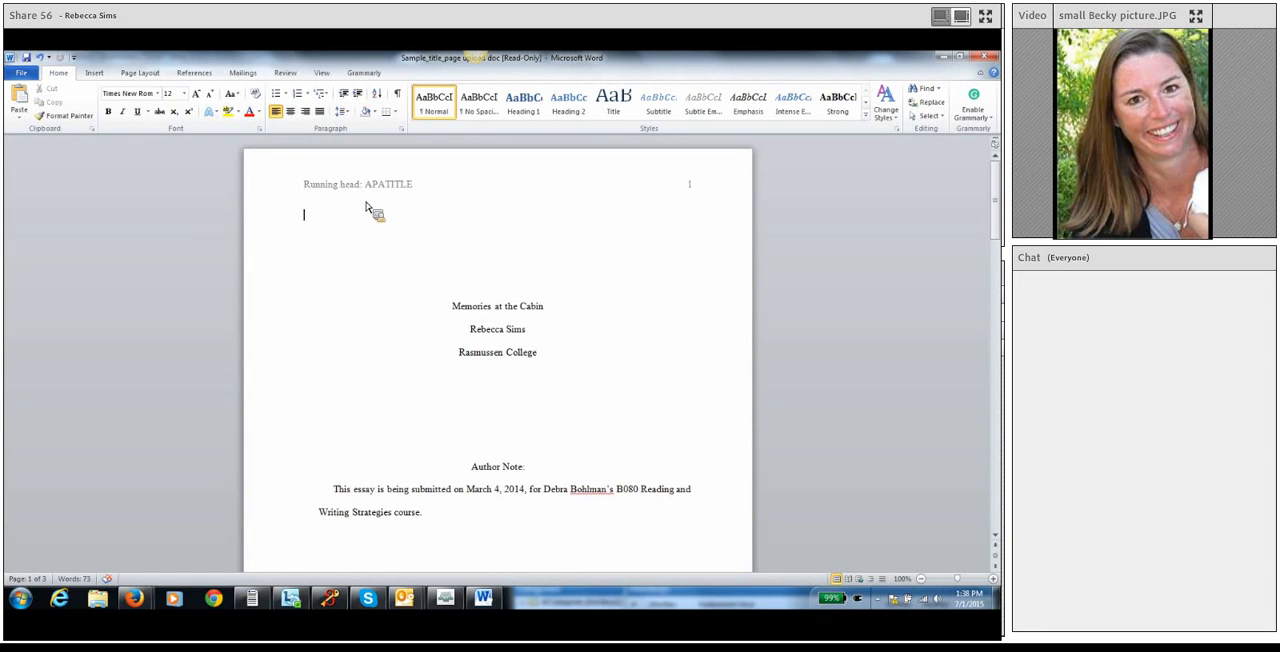
# Replace the header text on page two with APA and return to the document body.
pyautogui.scroll(-10, 443, 366)
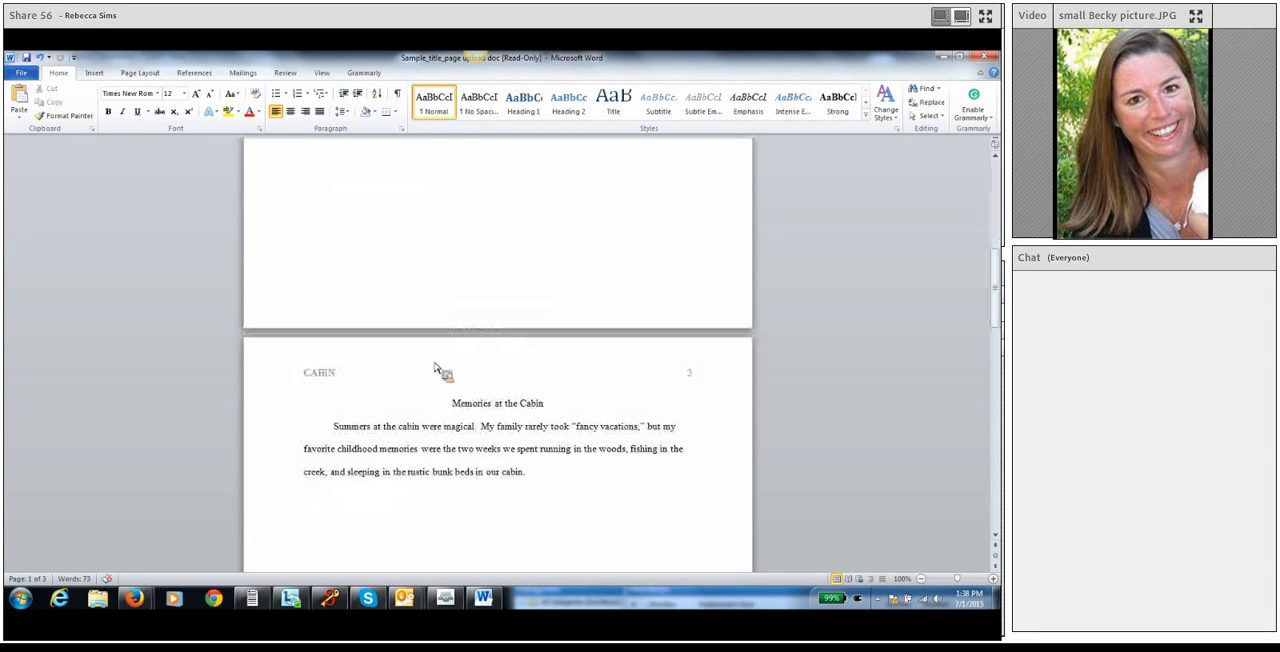
pyautogui.doubleClick(322, 378)
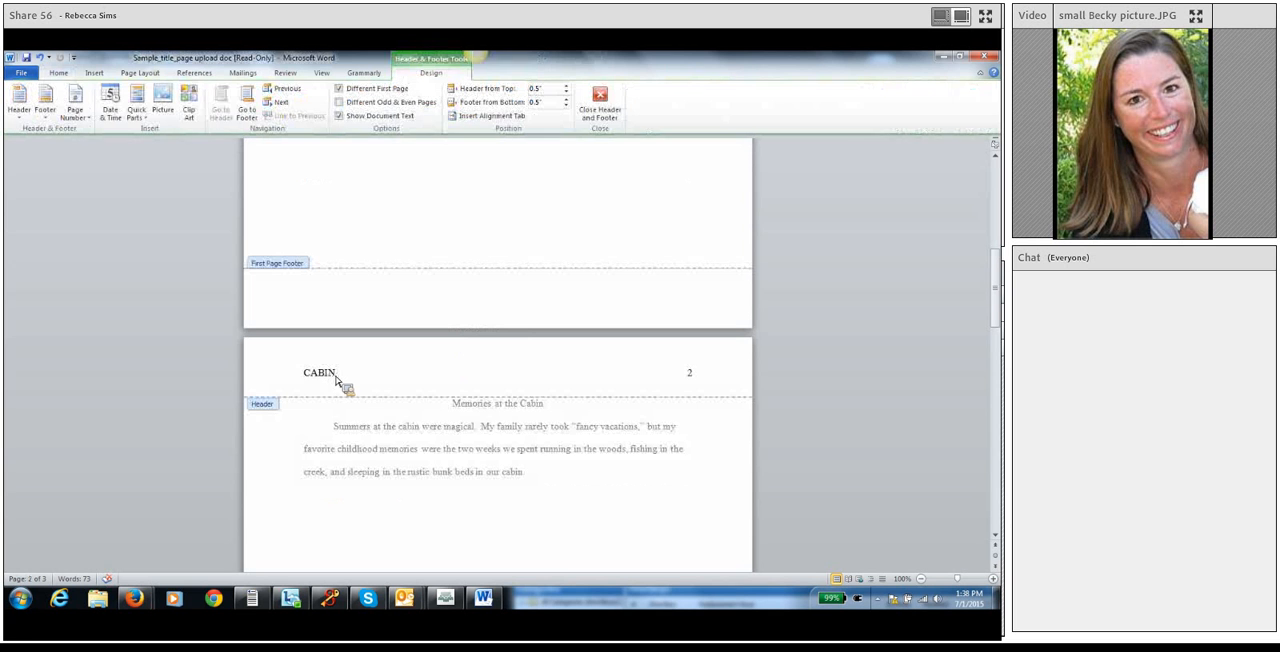
pyautogui.doubleClick(320, 376)
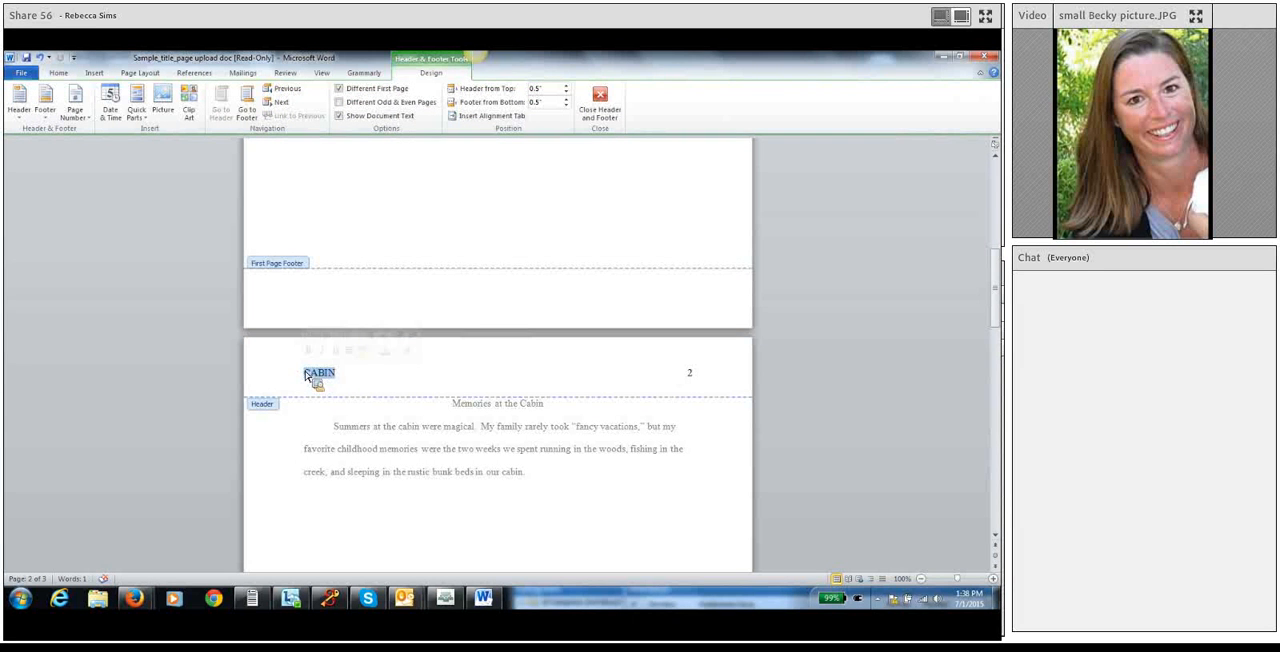
pyautogui.press('Delete')
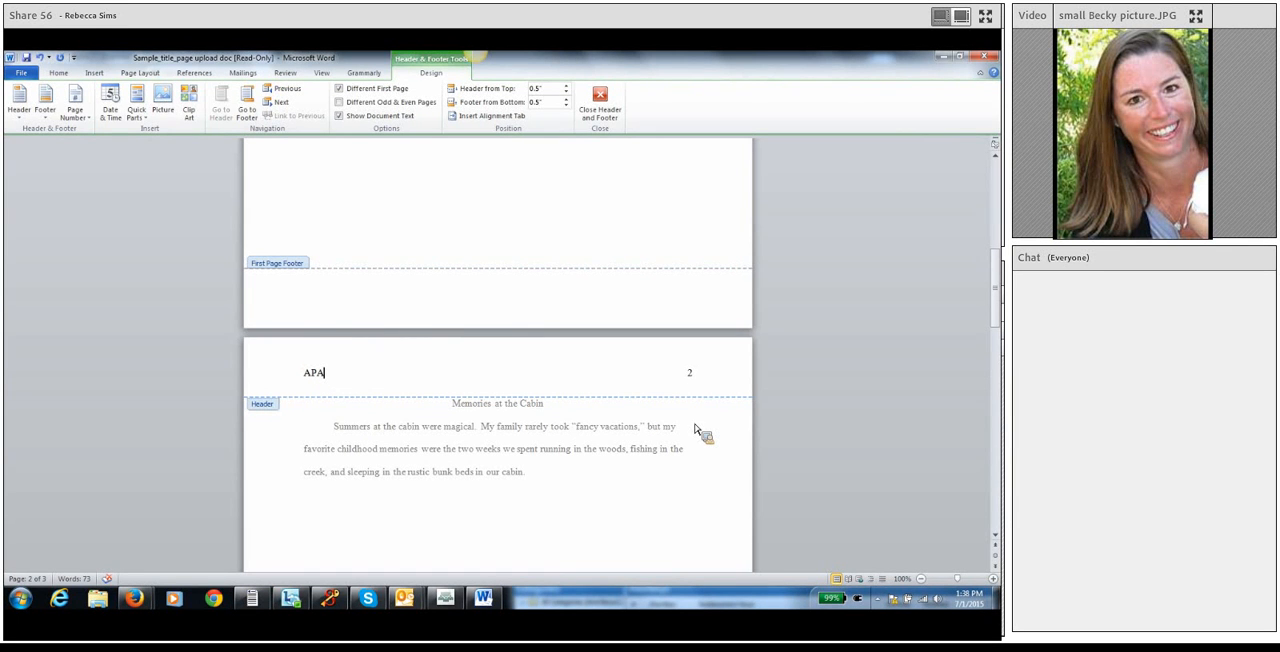
pyautogui.doubleClick(396, 504)
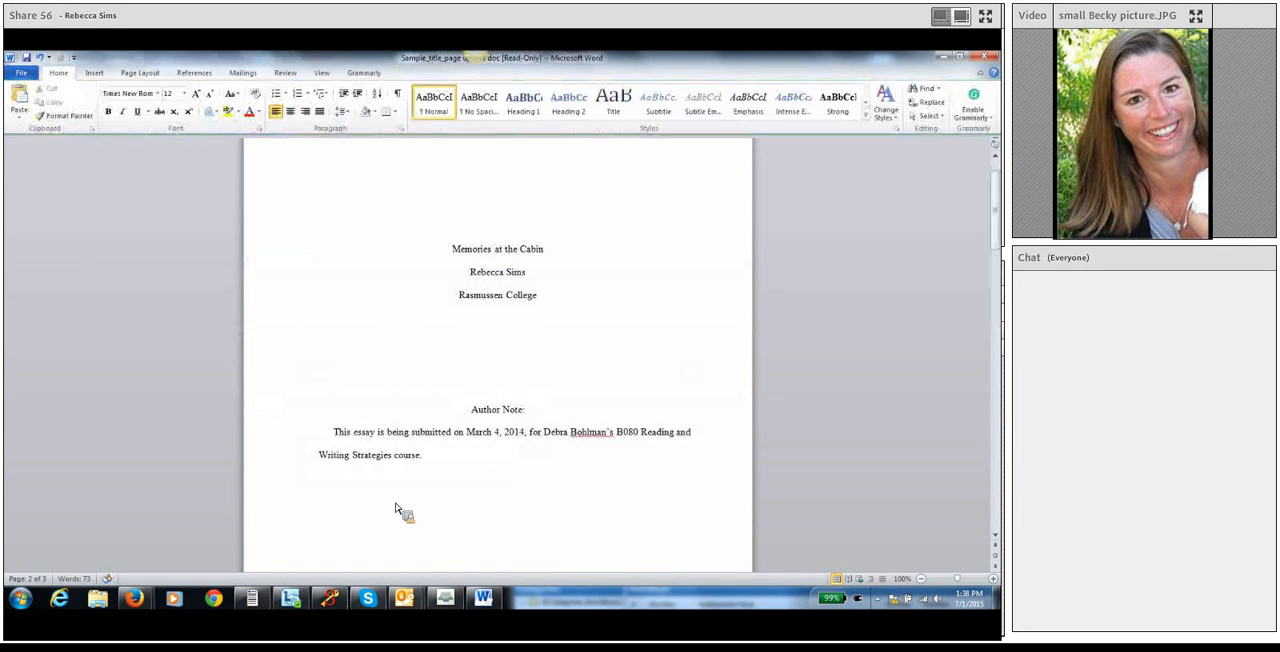
# Replace the document title on the title page with "APA Title Page".
pyautogui.scroll(-3, 410, 452)
pyautogui.scroll(-5, 410, 452)
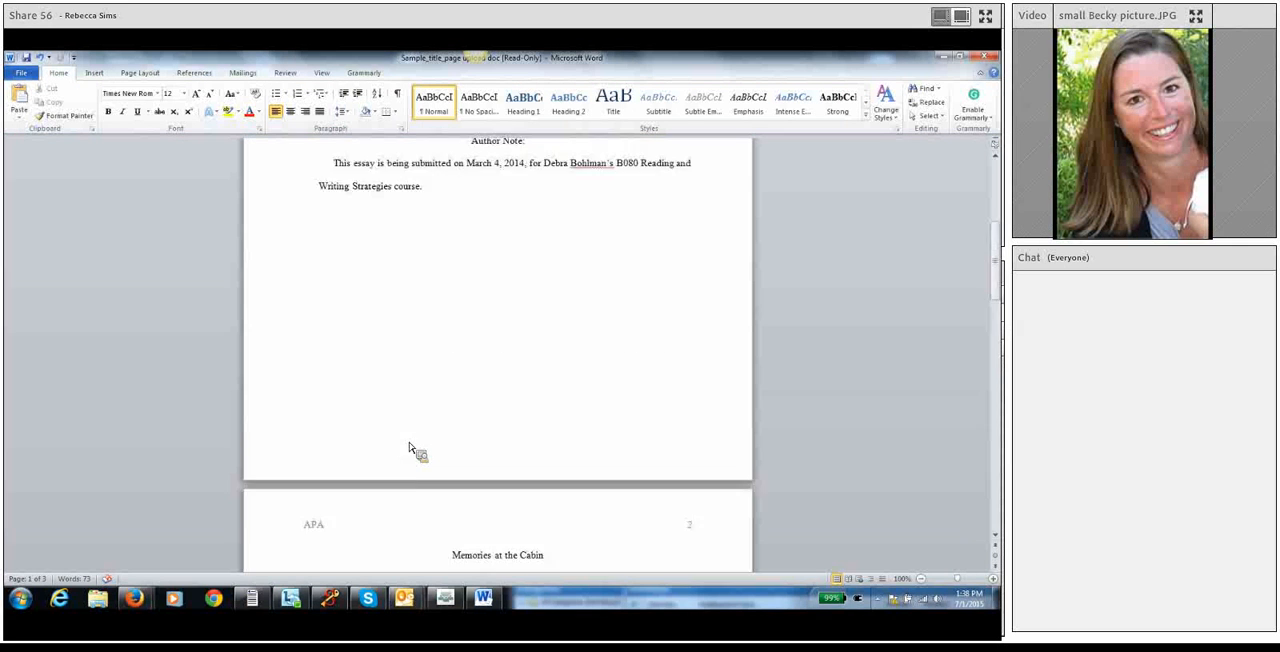
pyautogui.scroll(8, 413, 460)
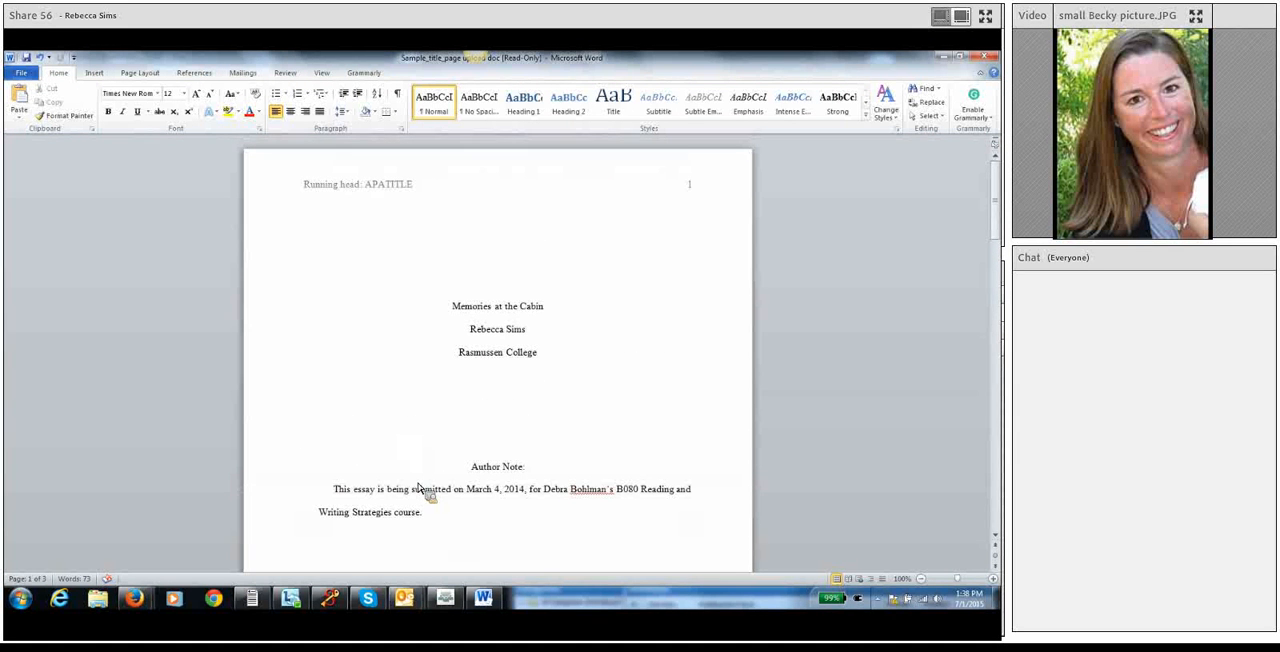
pyautogui.moveTo(454, 309); pyautogui.dragTo(557, 314)
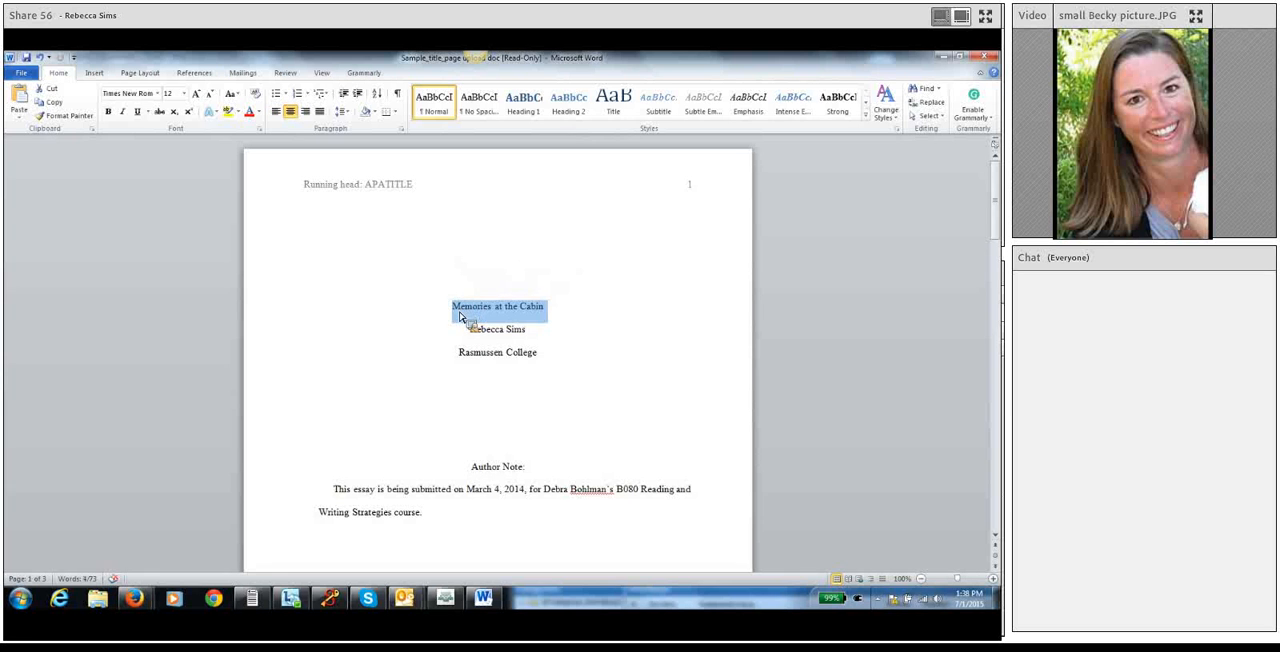
pyautogui.write('APA')
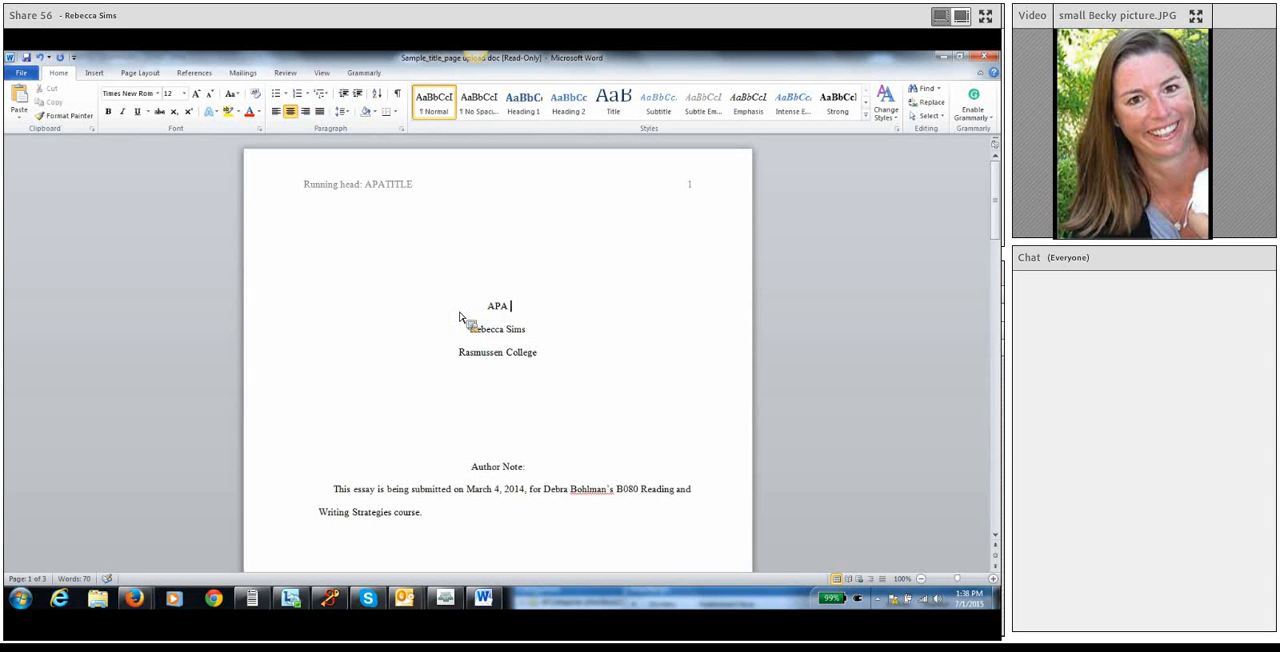
pyautogui.write(' Title Page')
pyautogui.moveTo(537, 343); pyautogui.dragTo(507, 343)
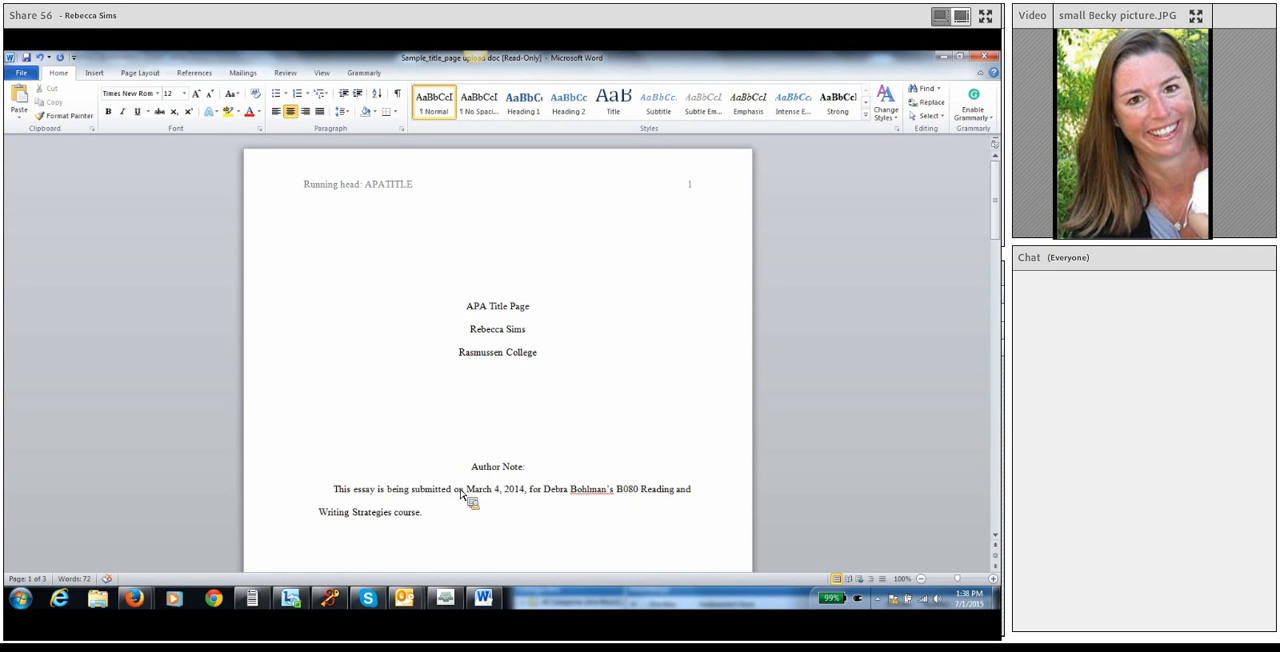
# Change the submission date in the author note to July 1 2015, keeping a comma after the year.
pyautogui.moveTo(474, 497); pyautogui.dragTo(509, 497)
pyautogui.write('July ')
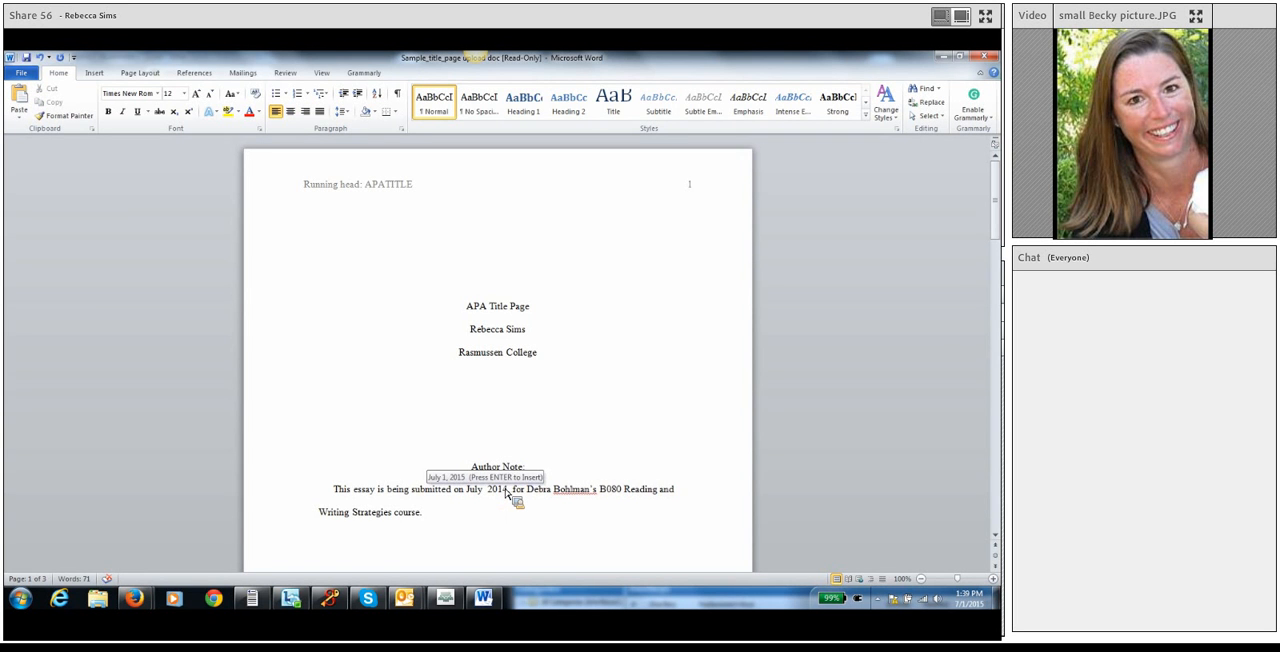
pyautogui.write('1')
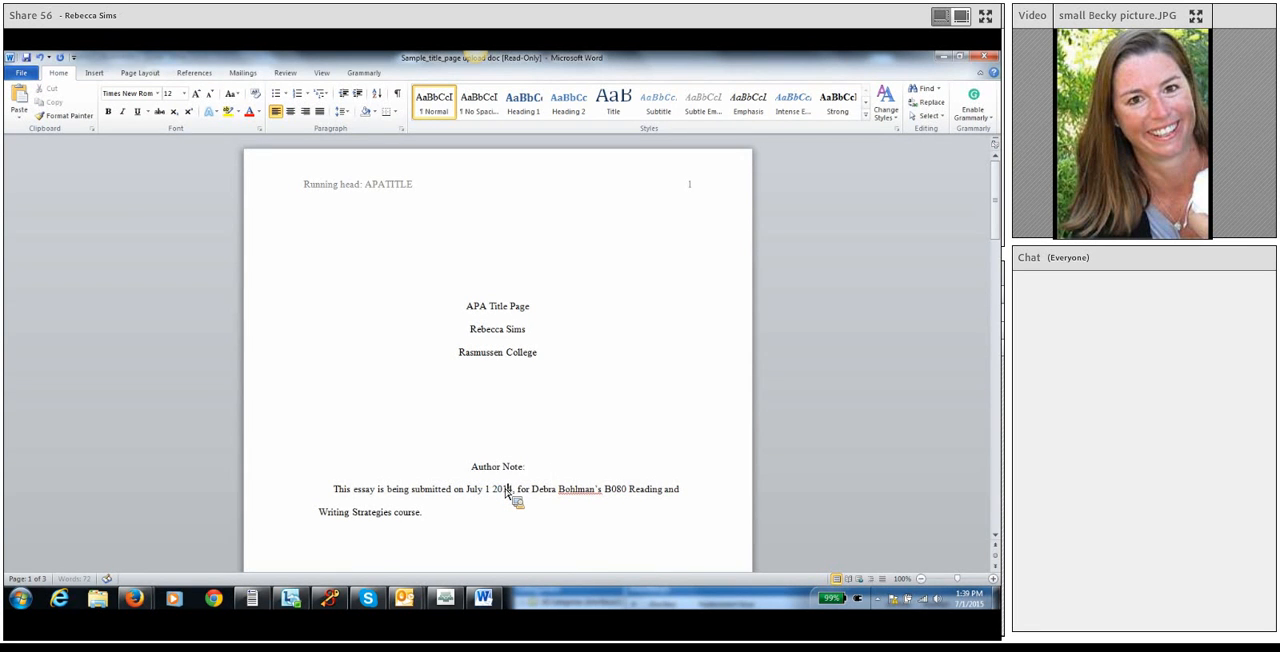
pyautogui.click(506, 489)
pyautogui.press('BackSpace')
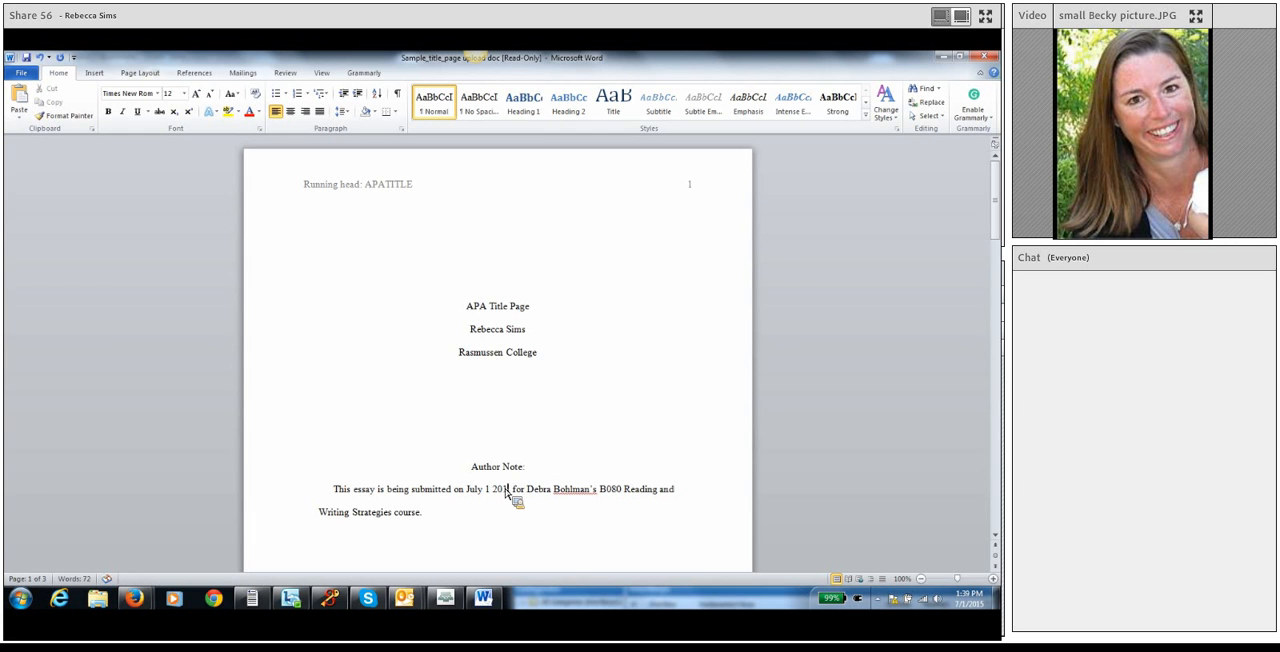
pyautogui.write('5,')
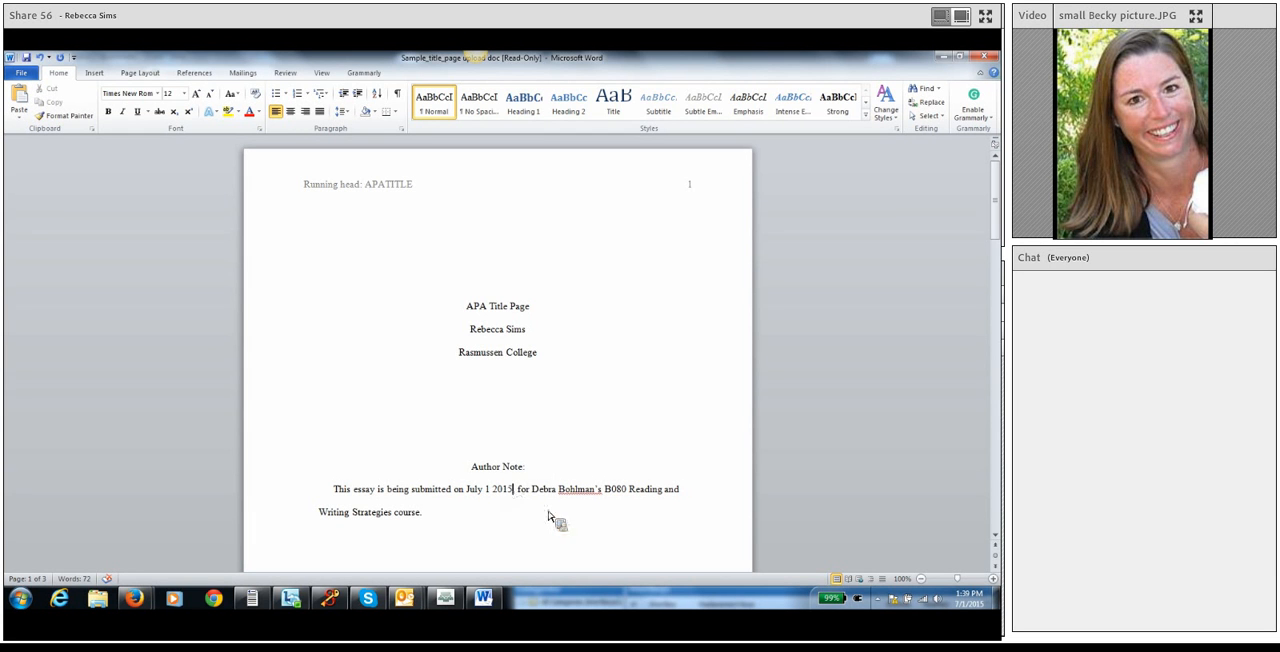
# Replace the instructor's name in the author note with the current instructor's full name in possessive form.
pyautogui.moveTo(535, 494); pyautogui.dragTo(595, 503)
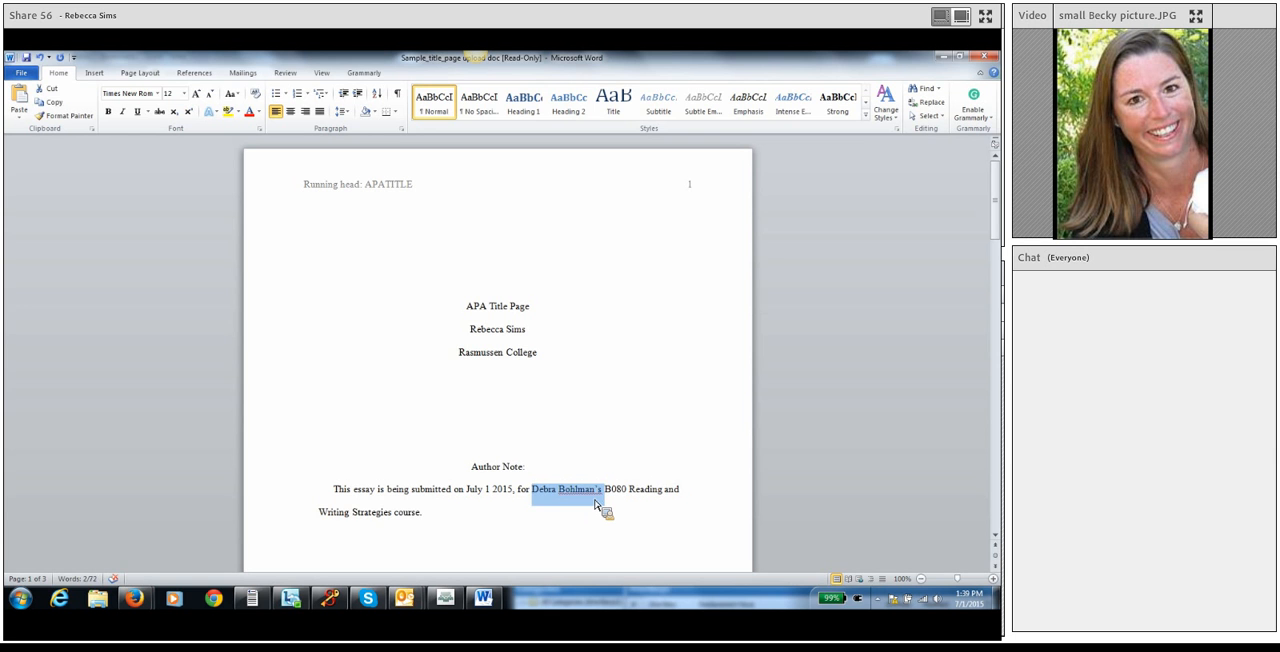
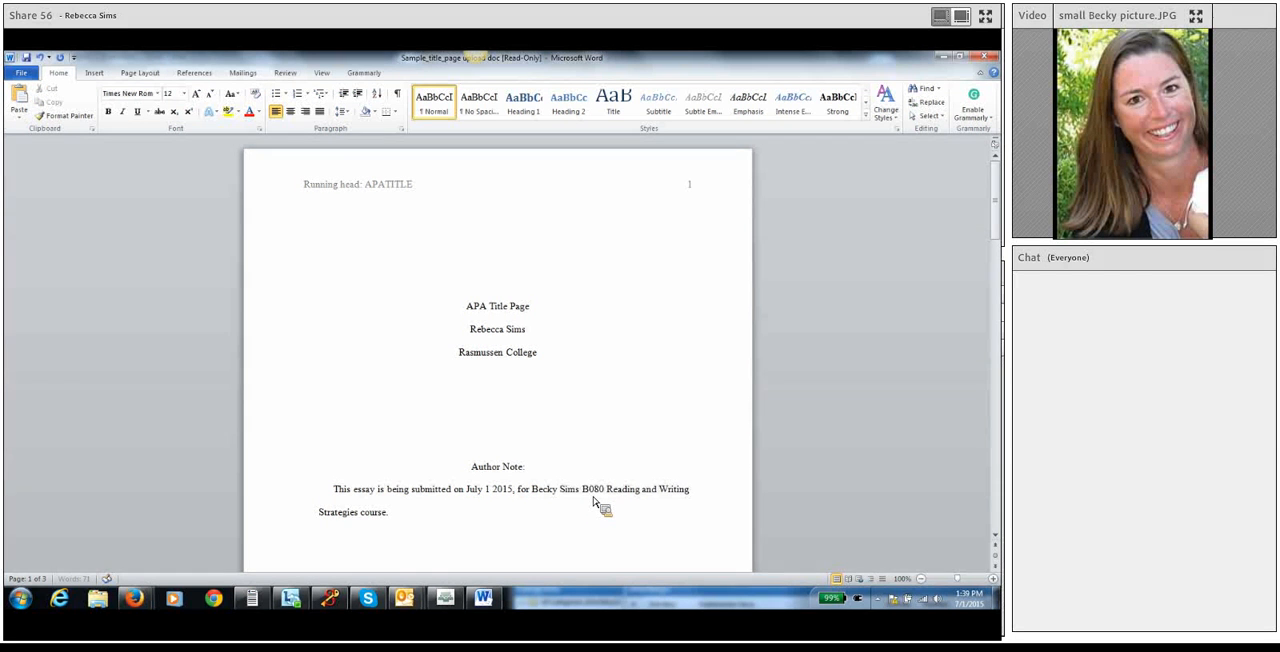
pyautogui.write("'")
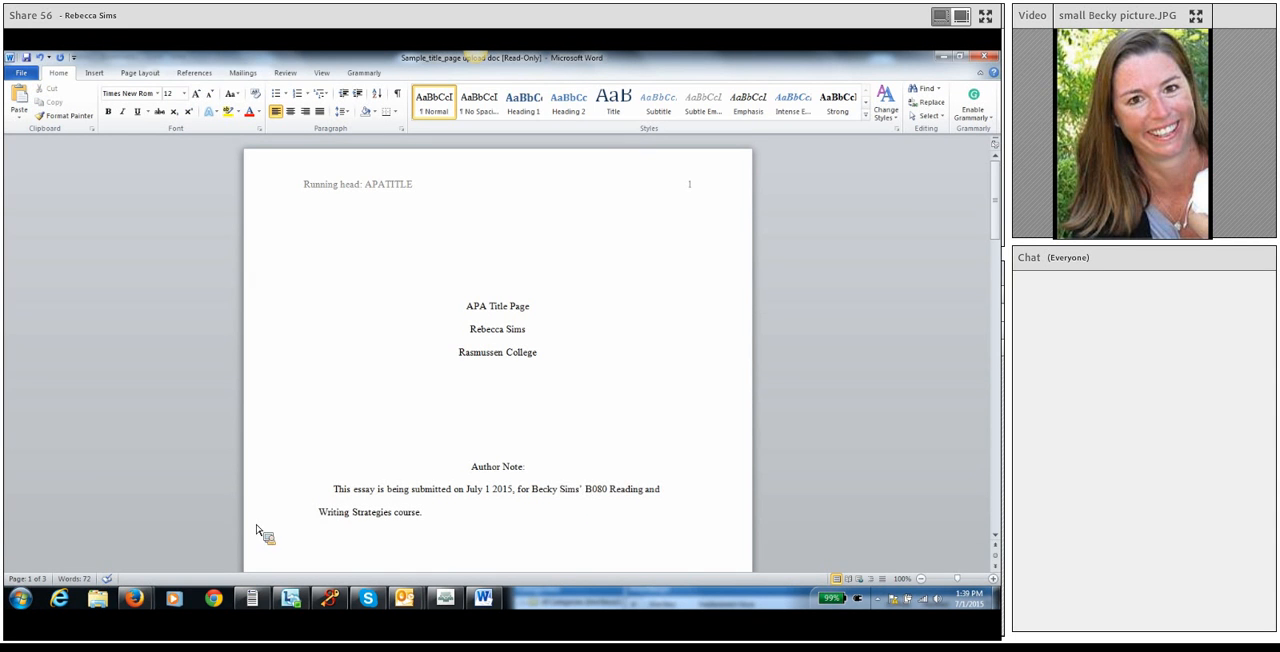
pyautogui.click(540, 427)
pyautogui.scroll(-2, 540, 427)
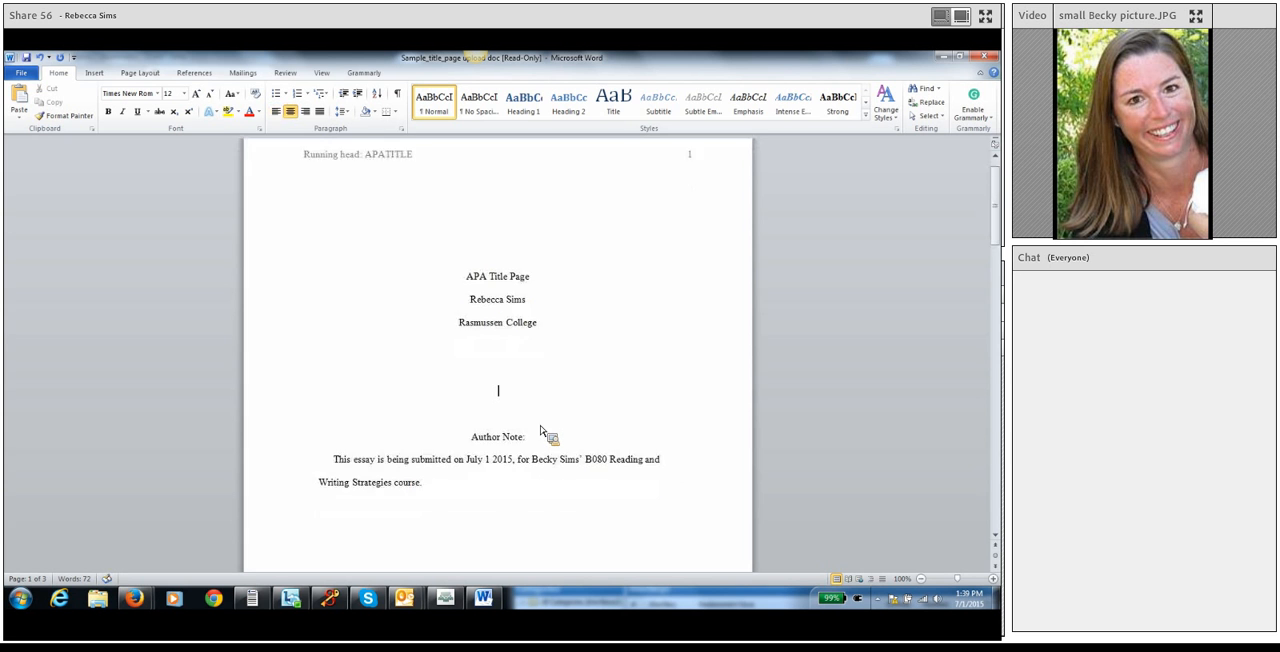
pyautogui.scroll(-8, 540, 447)
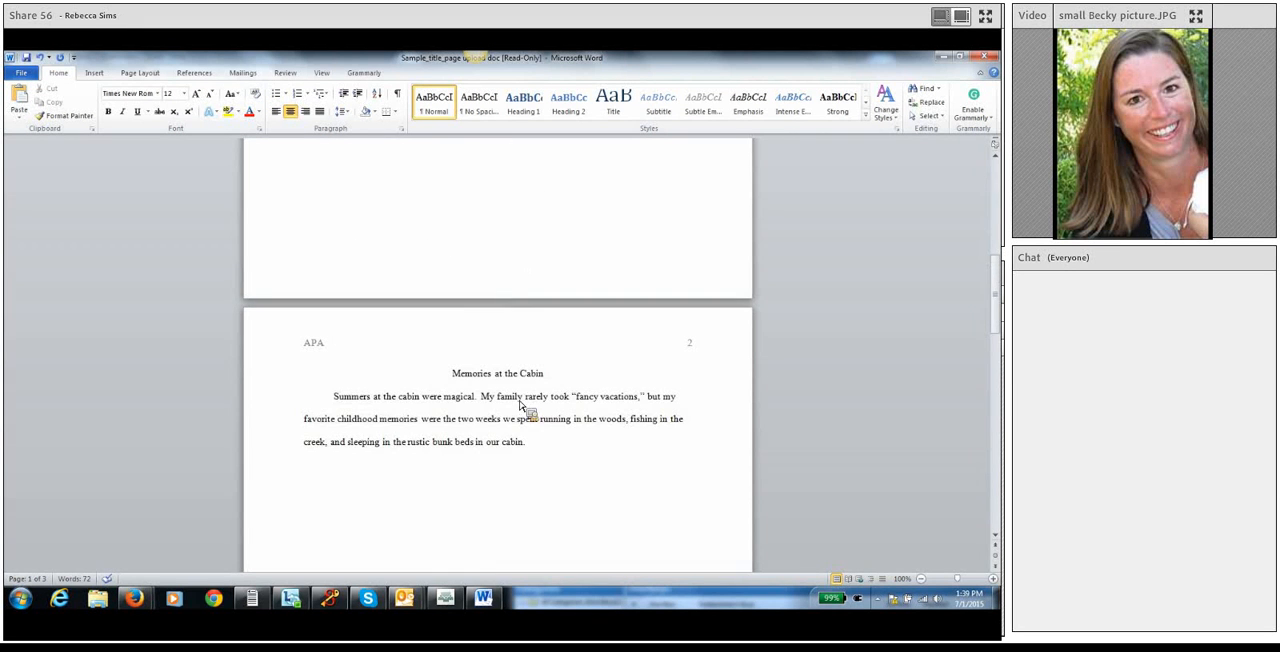
# Replace the "Memories at the Cabin" heading on page two with "APA Title Page".
pyautogui.moveTo(548, 374); pyautogui.dragTo(463, 378)
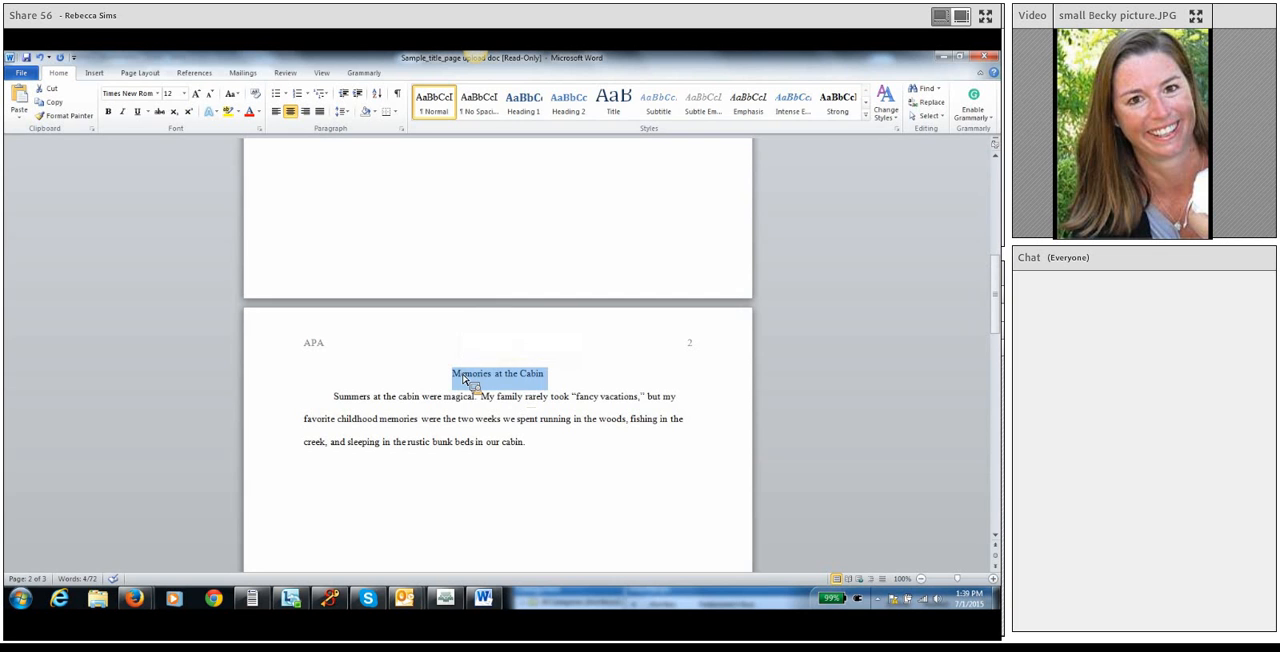
pyautogui.write('APA')
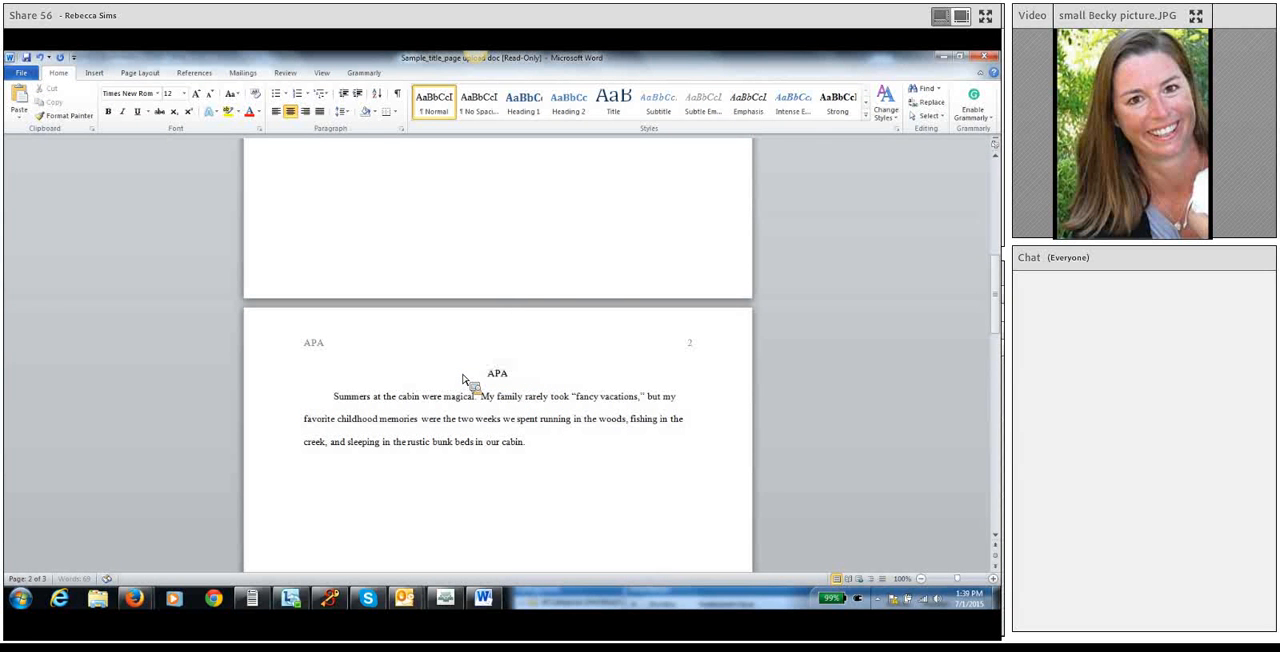
pyautogui.write(' Title Page')
# Replace the page-two paragraph with the copied example sentences giving the student's name, phone contact, availability and place of residence.
pyautogui.moveTo(486, 442); pyautogui.dragTo(349, 408)
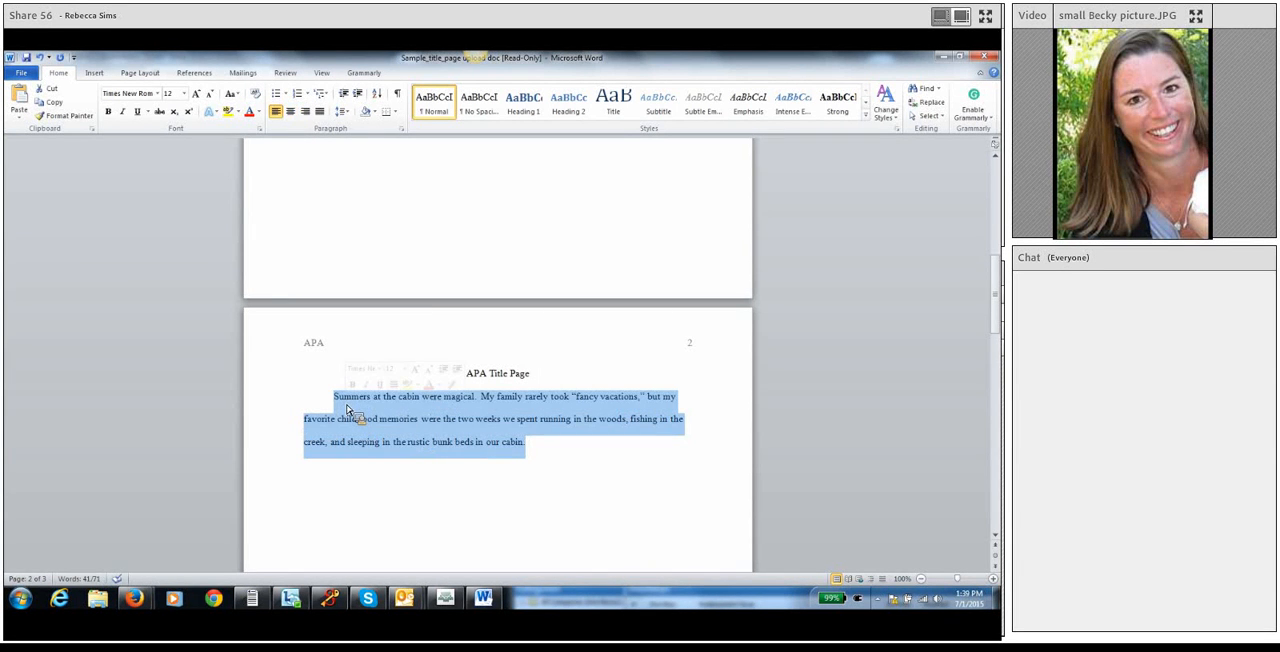
pyautogui.press('Delete')
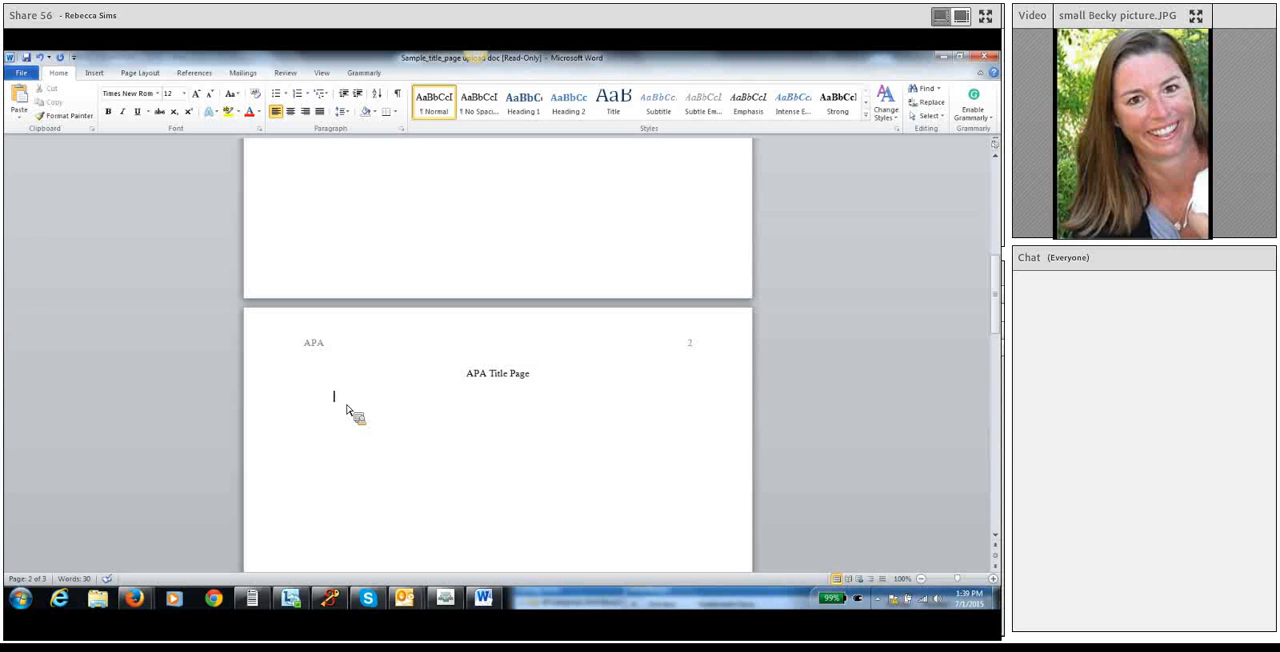
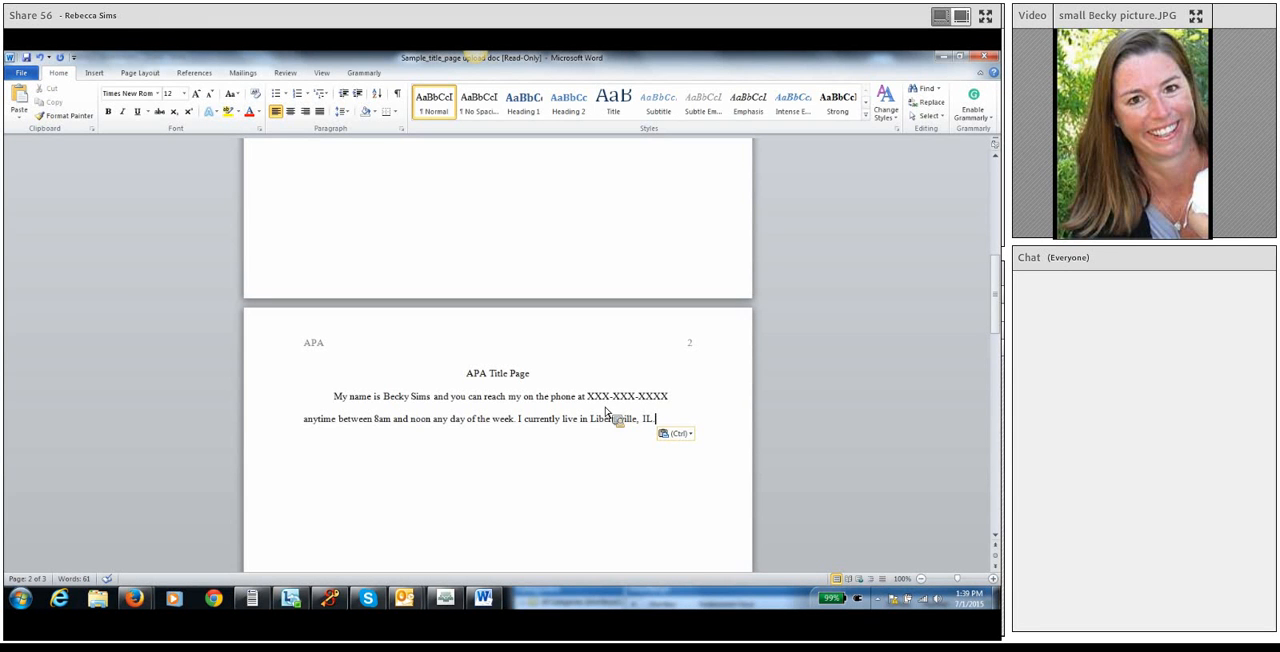
pyautogui.click(449, 449)
pyautogui.click(657, 426)
# Review both pages of the document and compare them with the assignment's list of required revisions in Firefox.
pyautogui.scroll(1, 505, 430)
pyautogui.scroll(7, 507, 430)
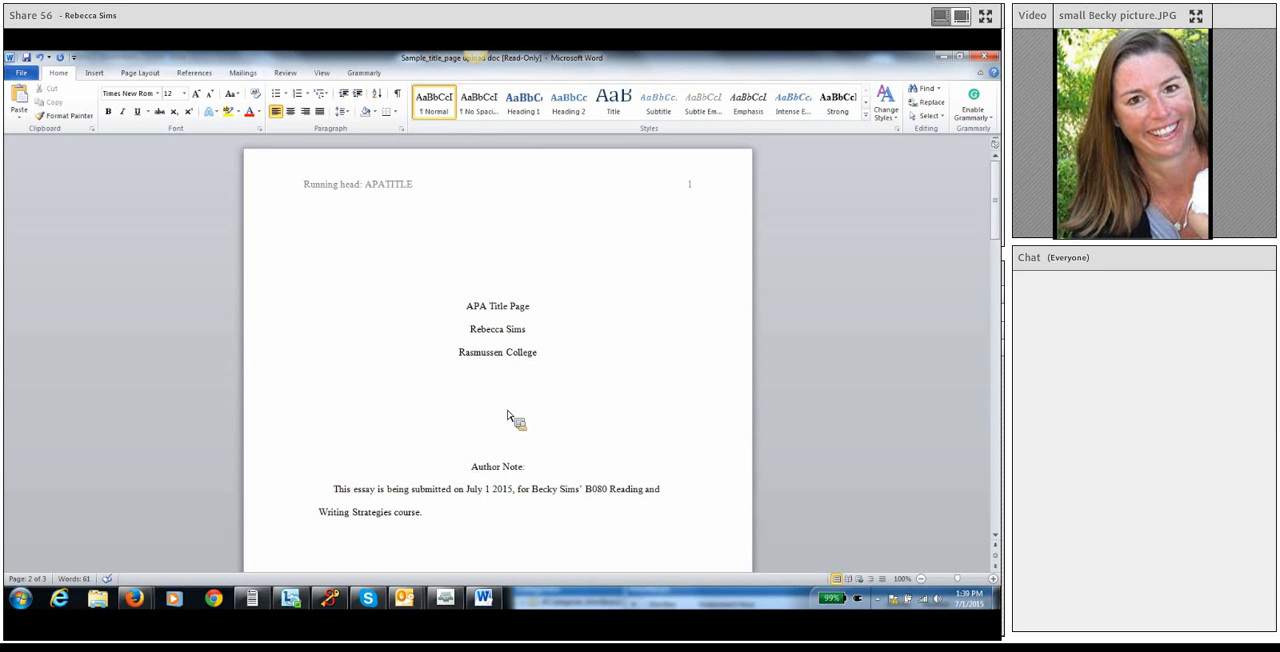
pyautogui.scroll(-8, 507, 330)
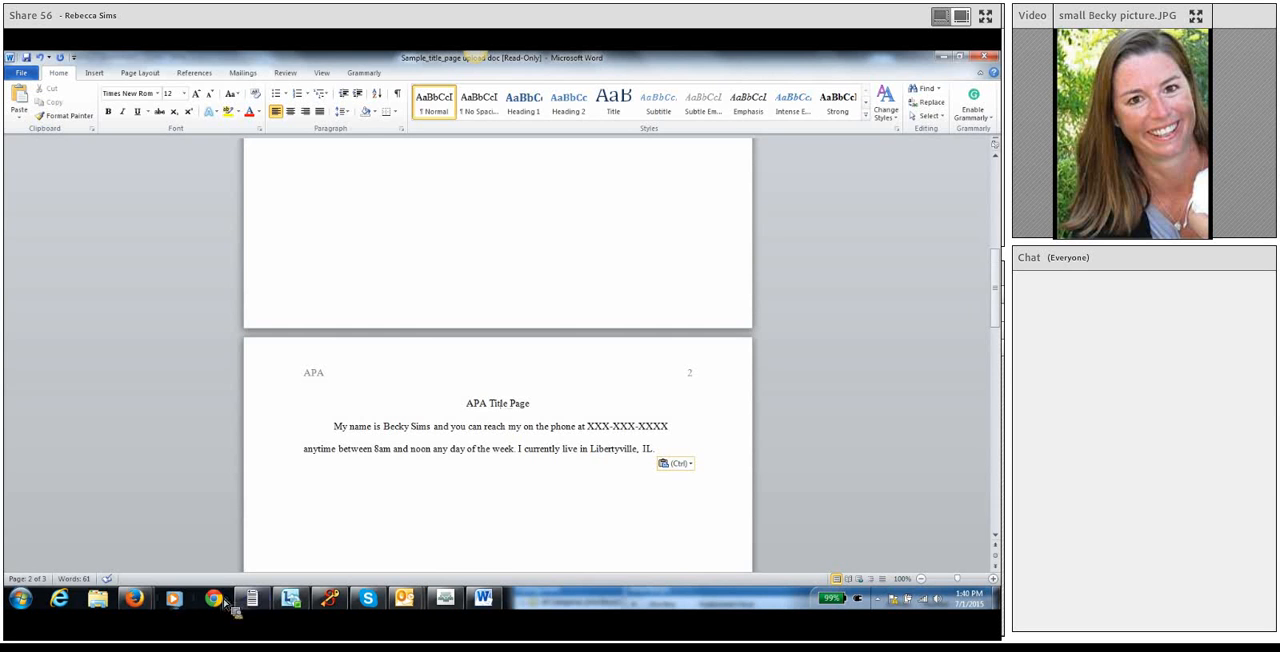
pyautogui.moveTo(134, 600)
pyautogui.click(158, 556)
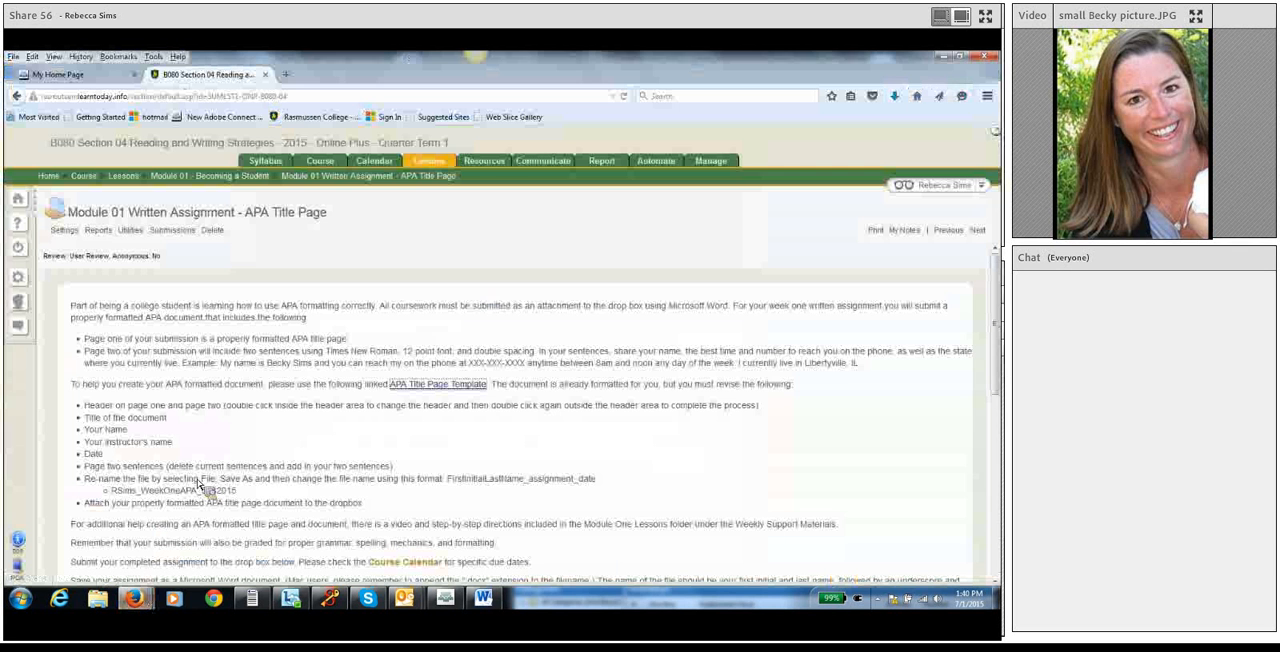
pyautogui.click(111, 413)
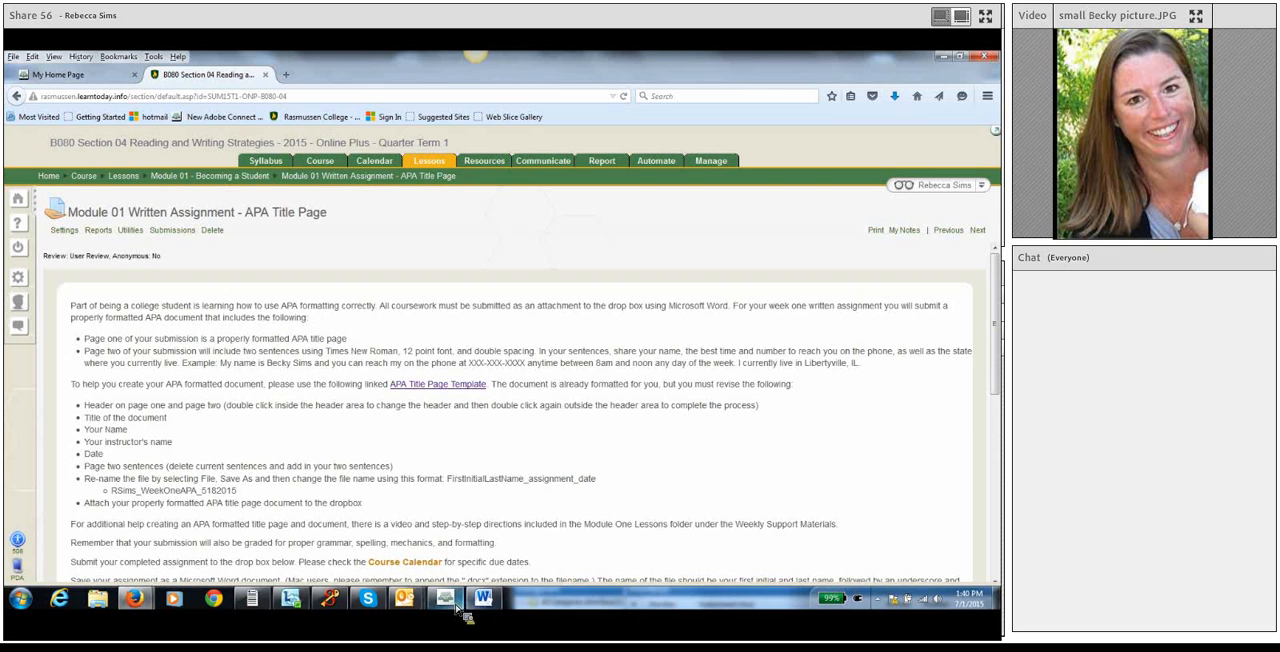
# Return to Word, begin saving the document under a new name, and create and open a B080 folder in Documents.
pyautogui.click(485, 599)
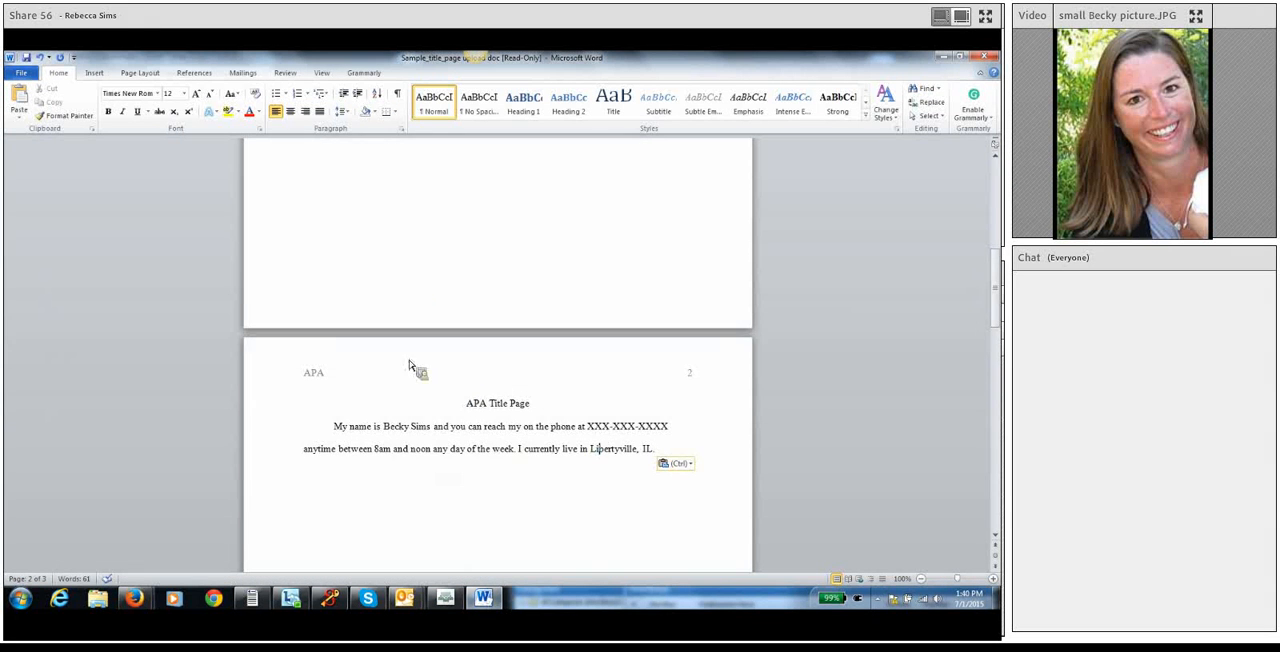
pyautogui.scroll(5, 409, 365)
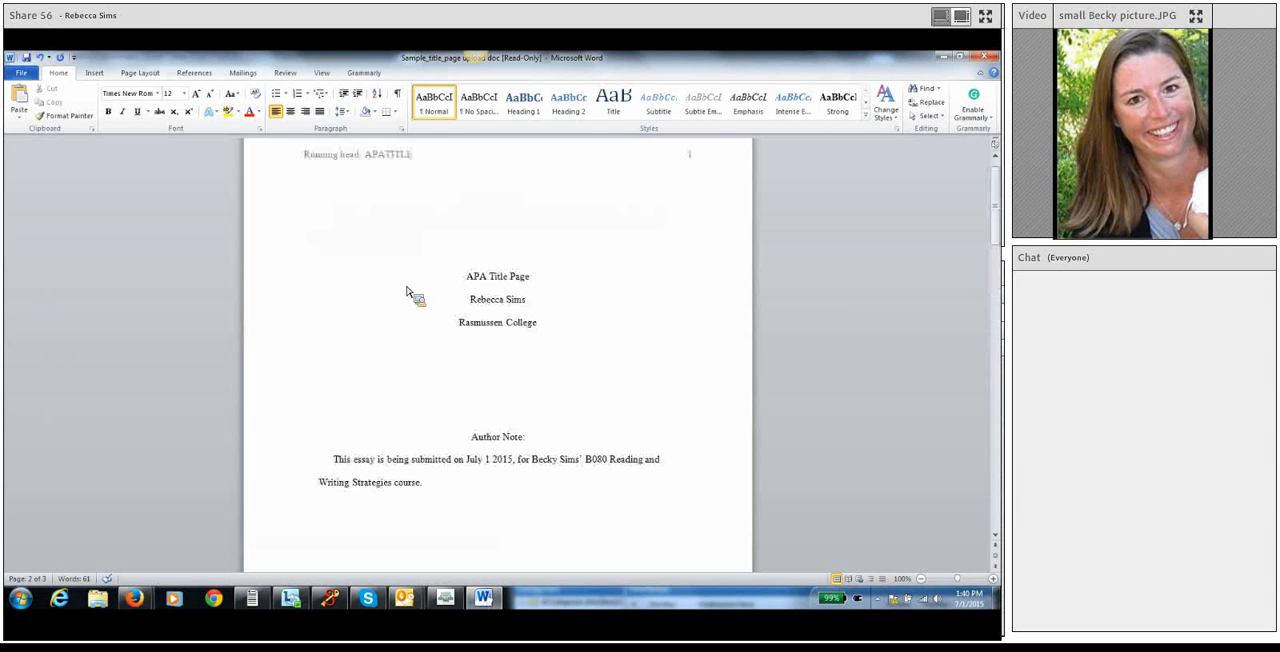
pyautogui.click(21, 74)
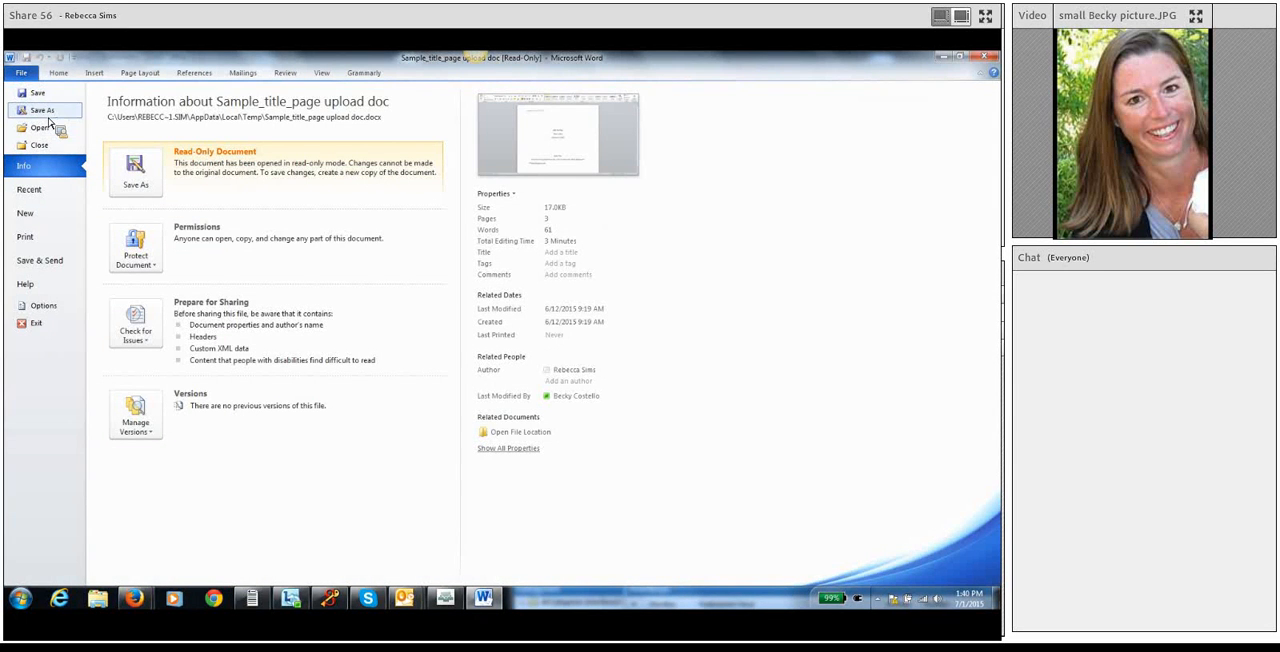
pyautogui.click(48, 115)
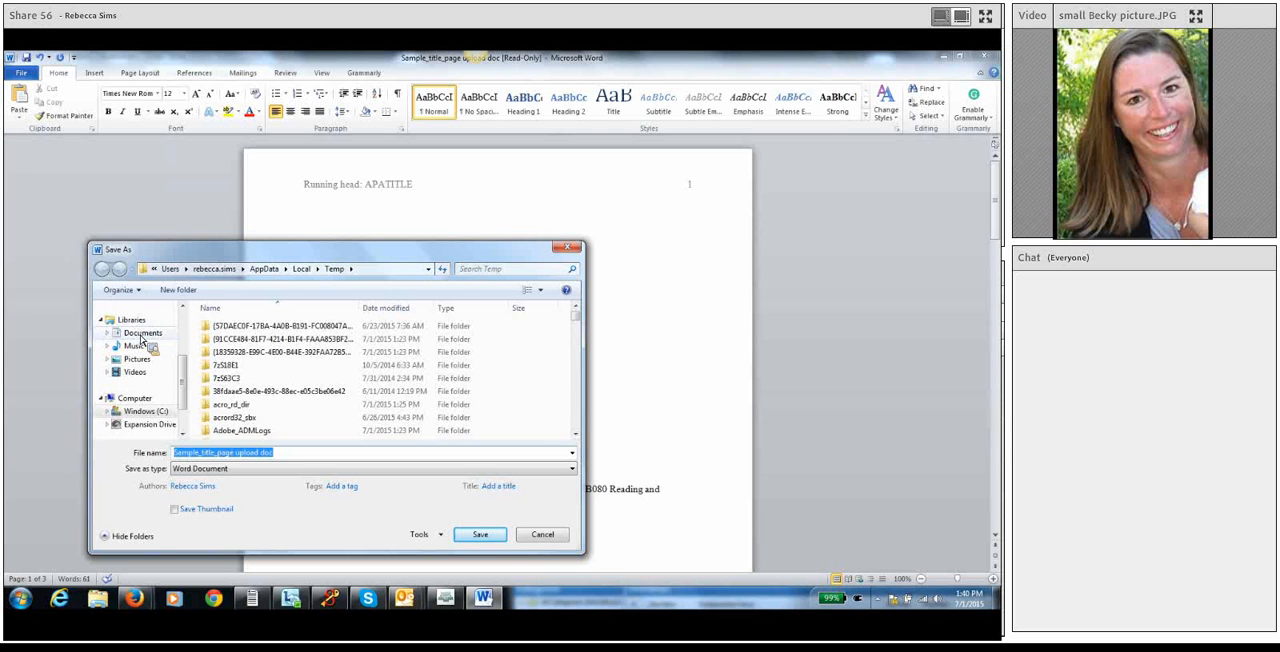
pyautogui.click(142, 334)
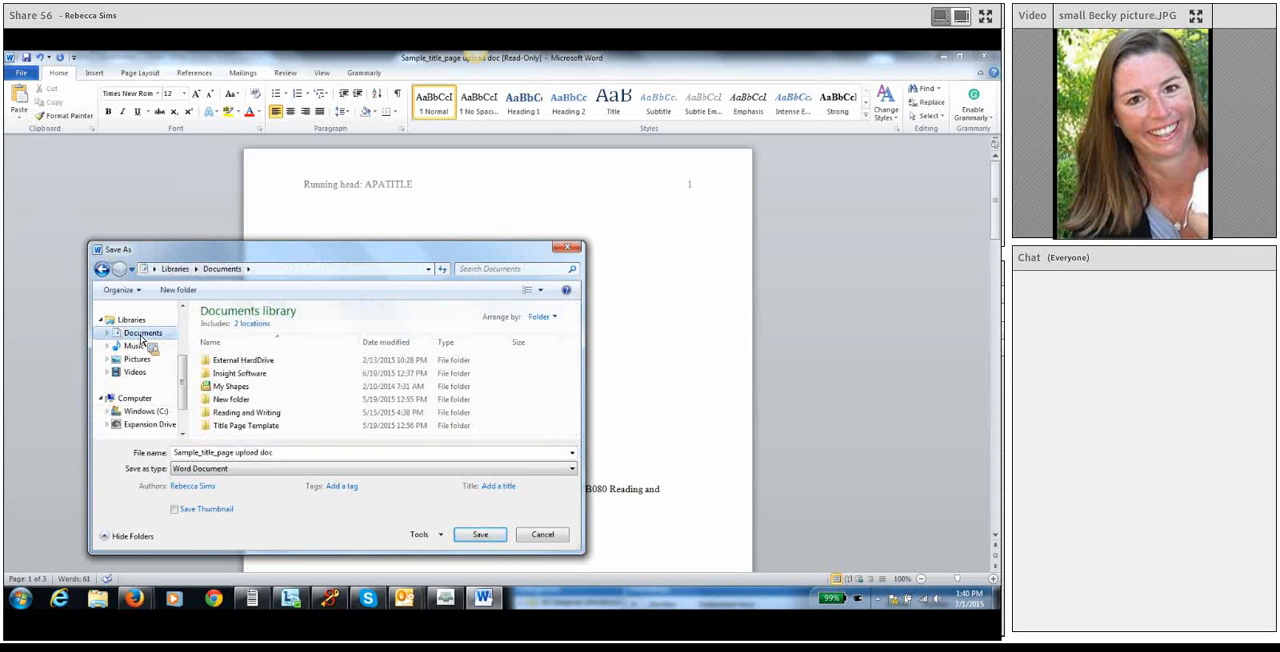
pyautogui.click(178, 290)
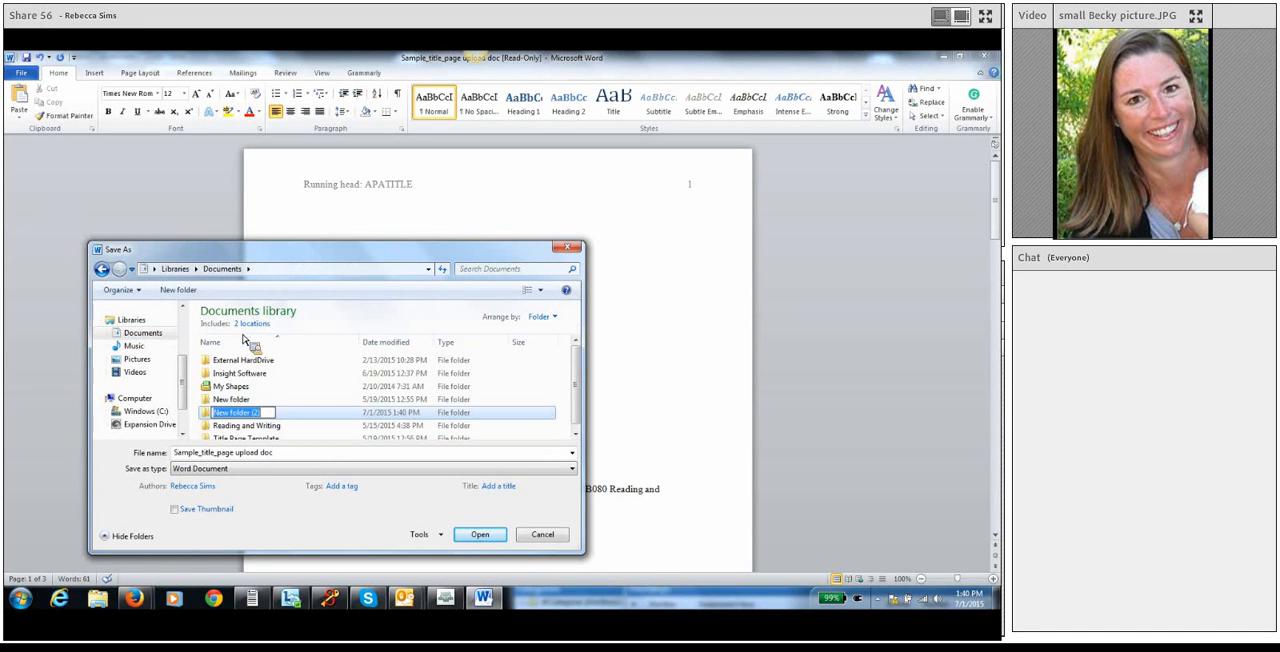
pyautogui.write('B080')
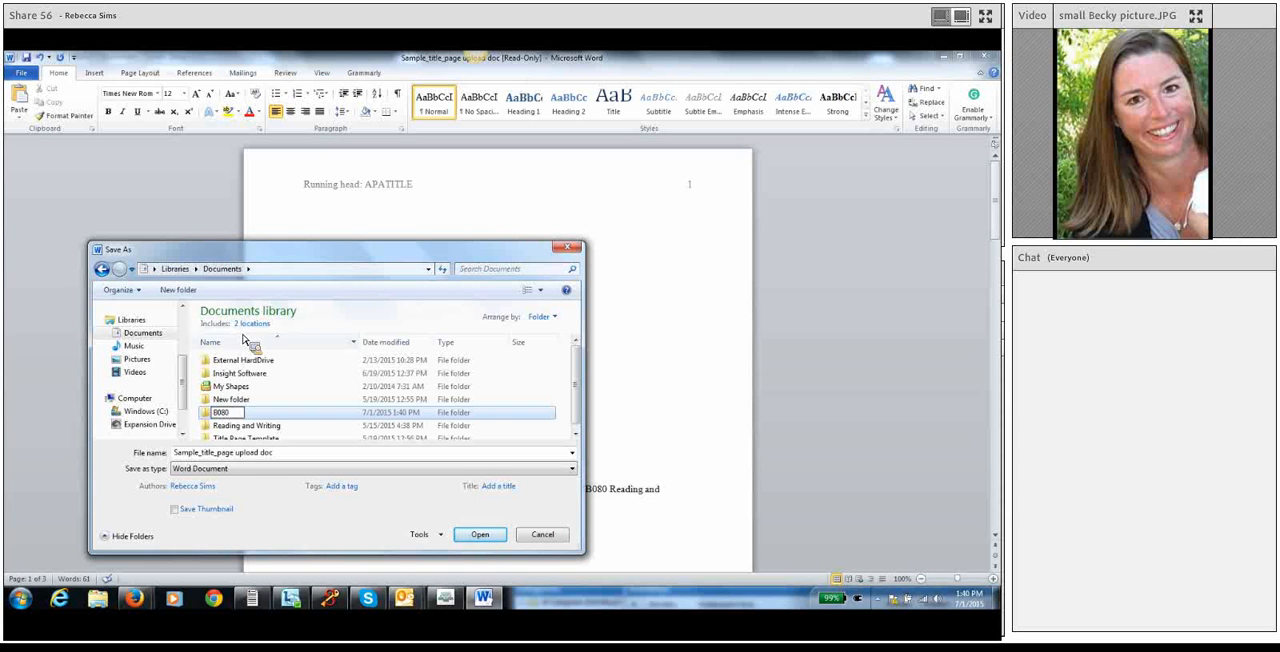
pyautogui.click(210, 416)
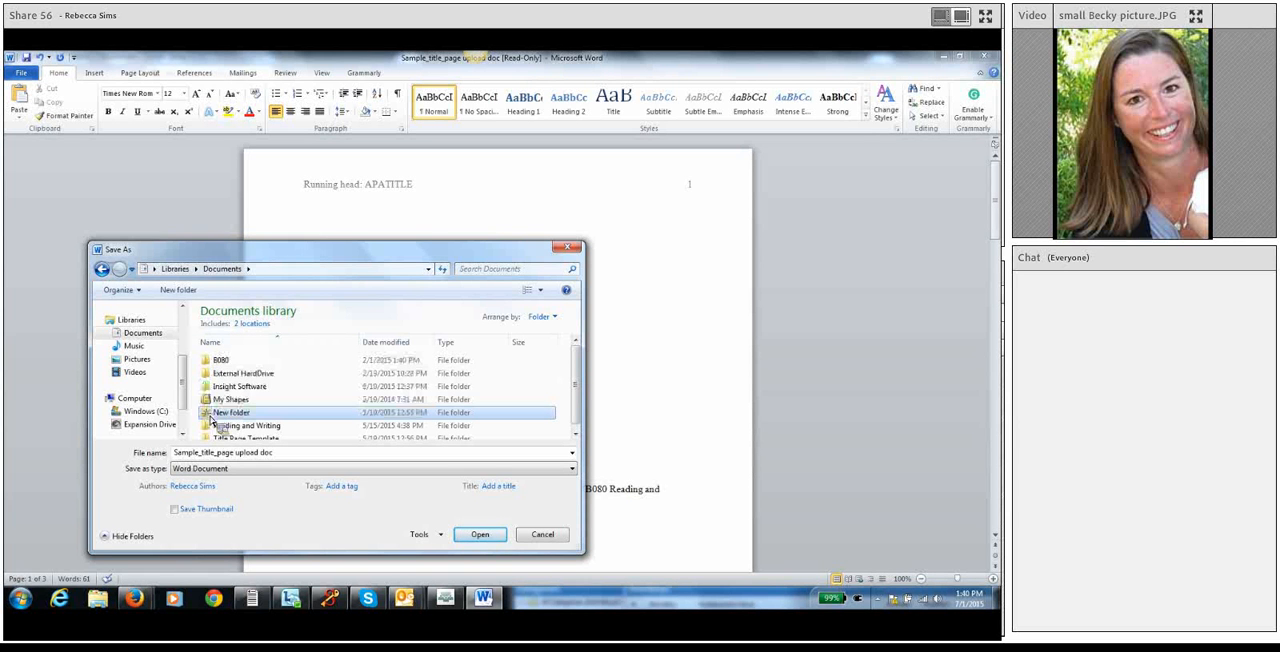
pyautogui.doubleClick(220, 360)
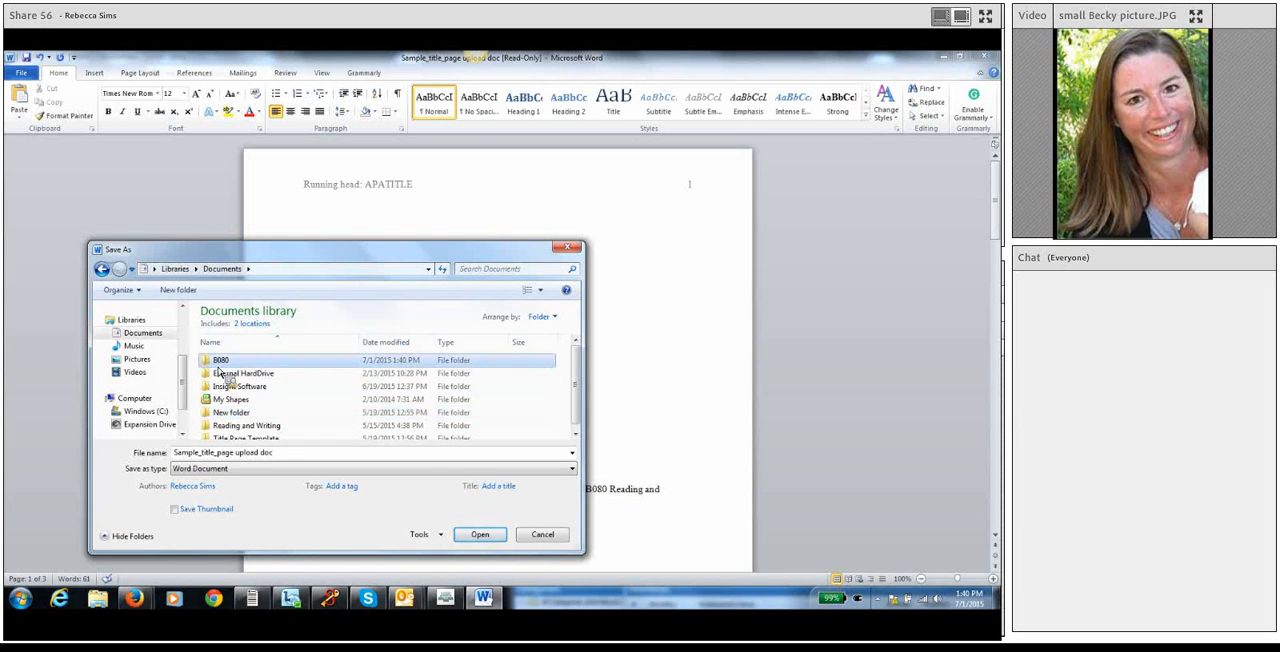
# Name the file with the student's first initial and last name followed by "_APATITLEPAGE_712015", and save it as a Word document.
pyautogui.click(290, 459)
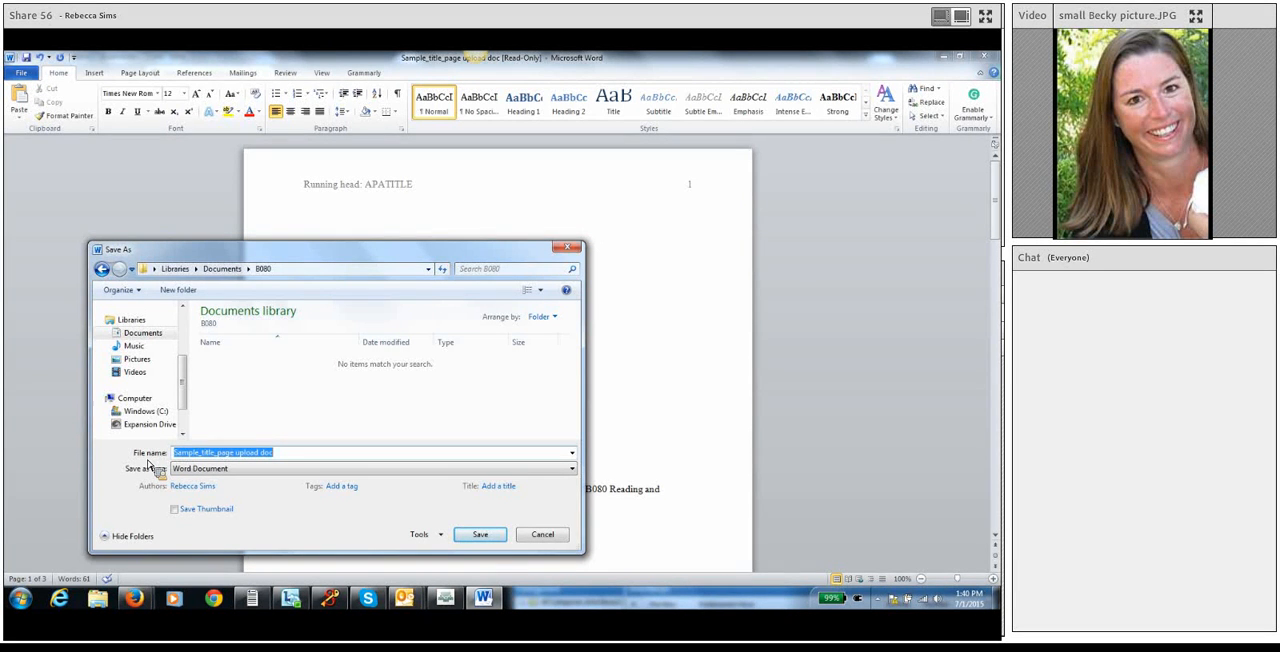
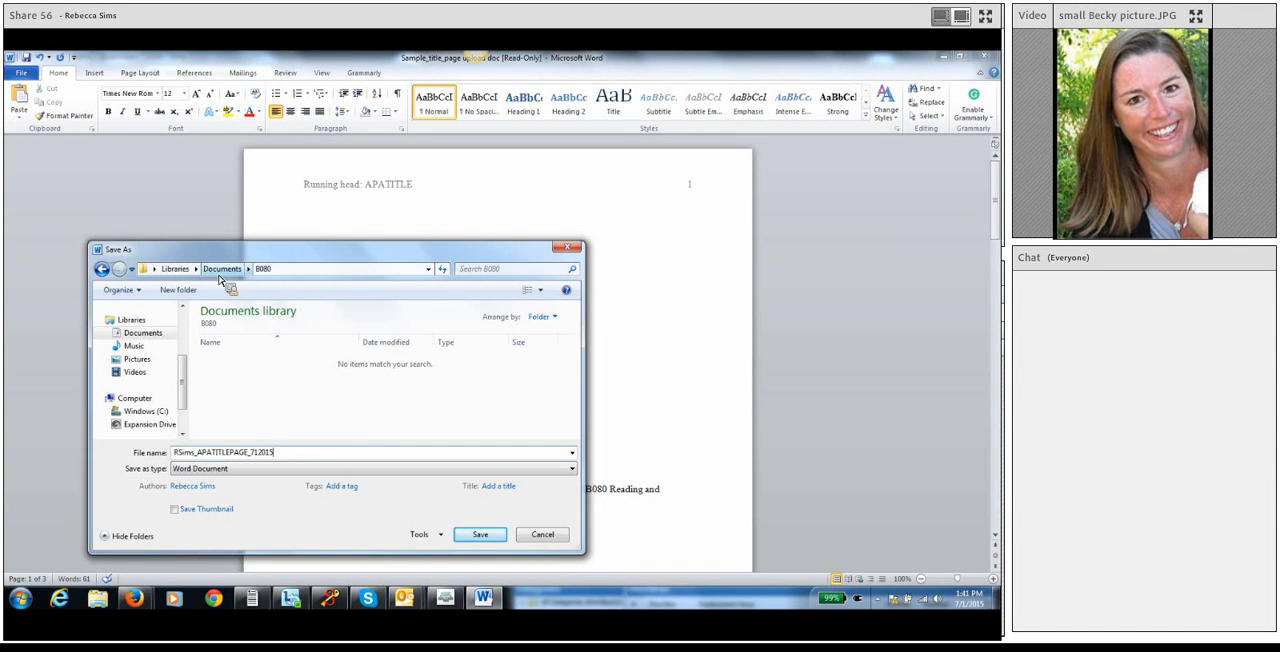
pyautogui.click(481, 535)
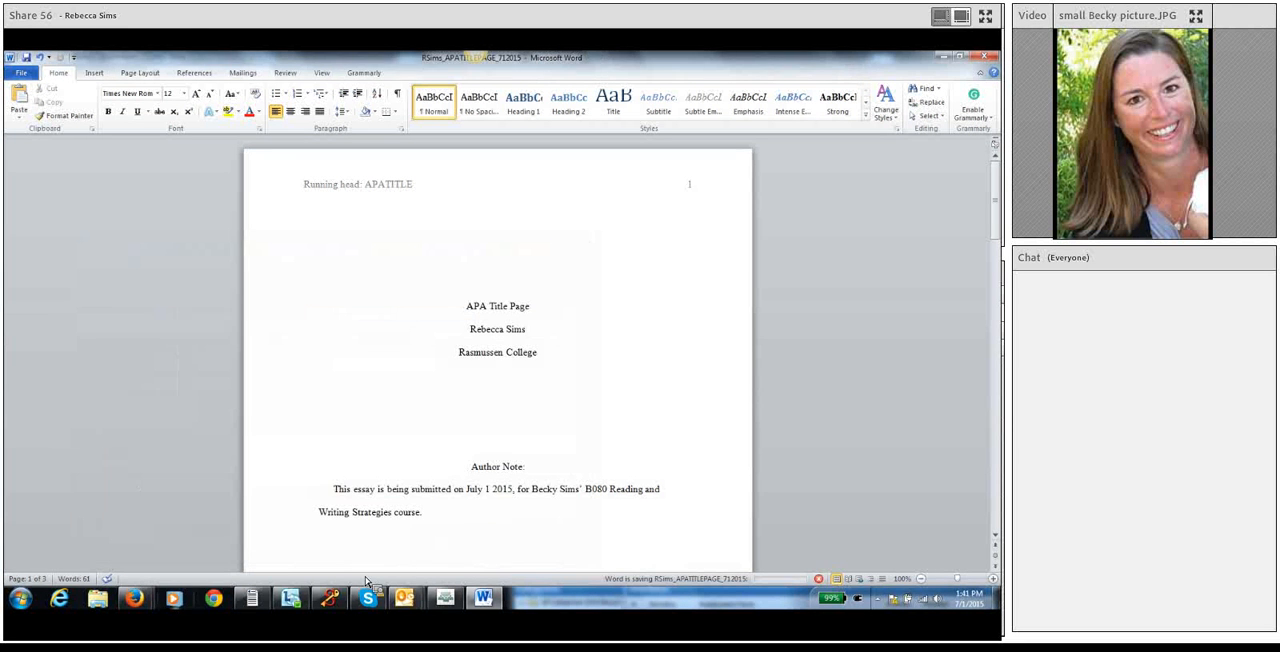
# Switch to the assignment page in Firefox and title the drop box submission "APA Title Page".
pyautogui.moveTo(135, 600)
pyautogui.click(126, 557)
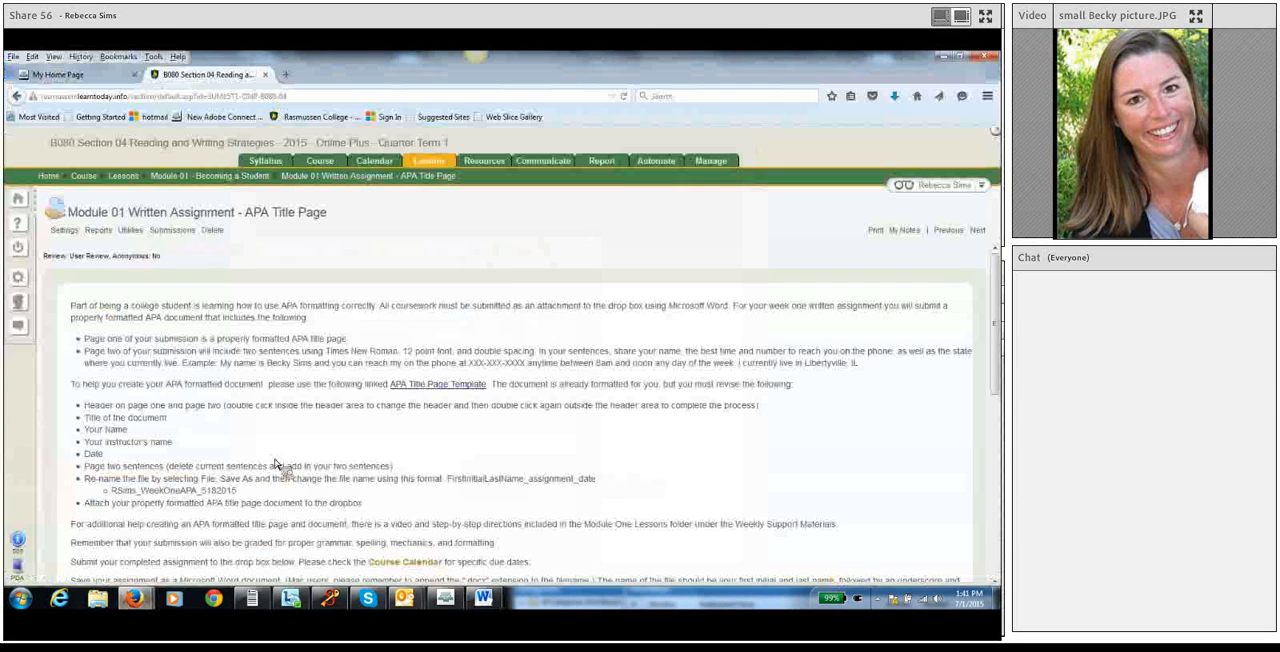
pyautogui.scroll(-10, 268, 488)
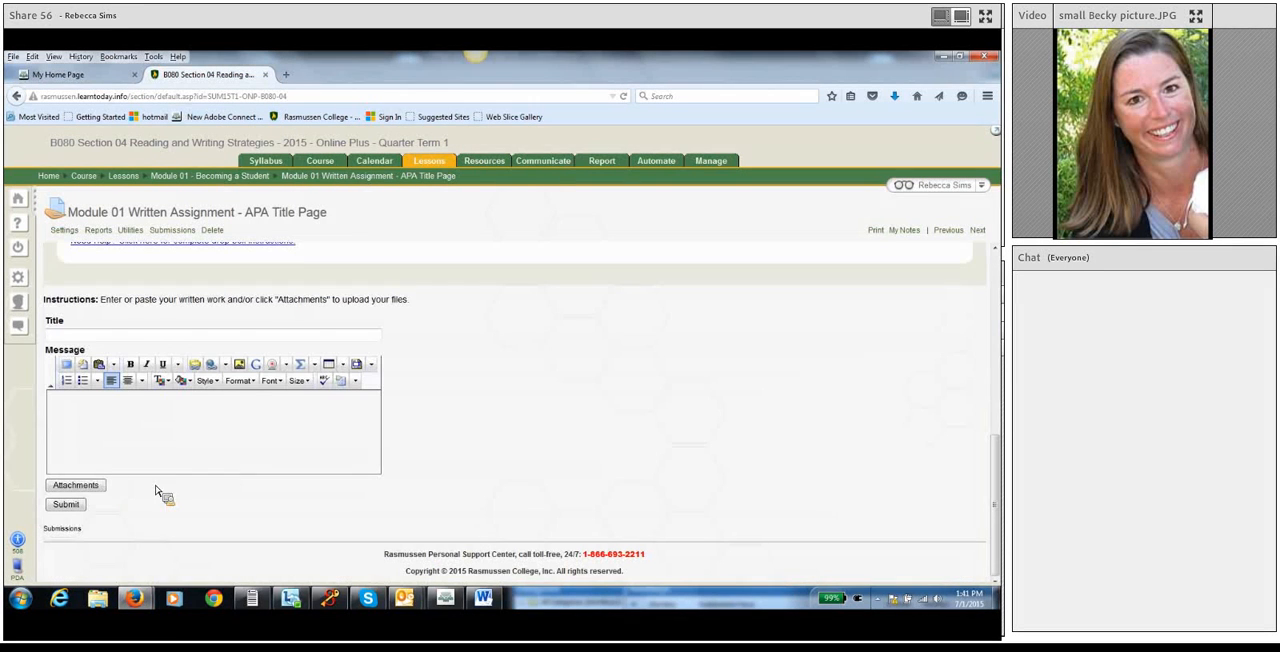
pyautogui.click(66, 337)
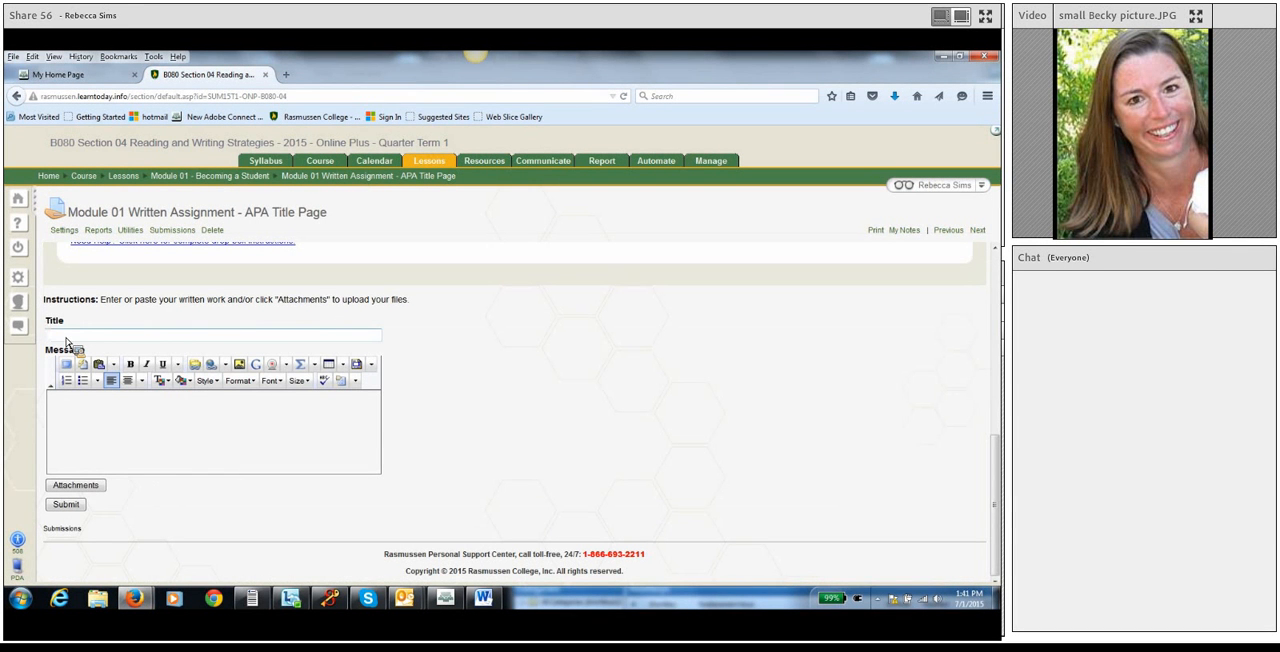
pyautogui.write('APA Title Page')
# Upload the saved APA title page document from the B080 folder in Documents as the submission's attachment, then finish attaching.
pyautogui.click(60, 490)
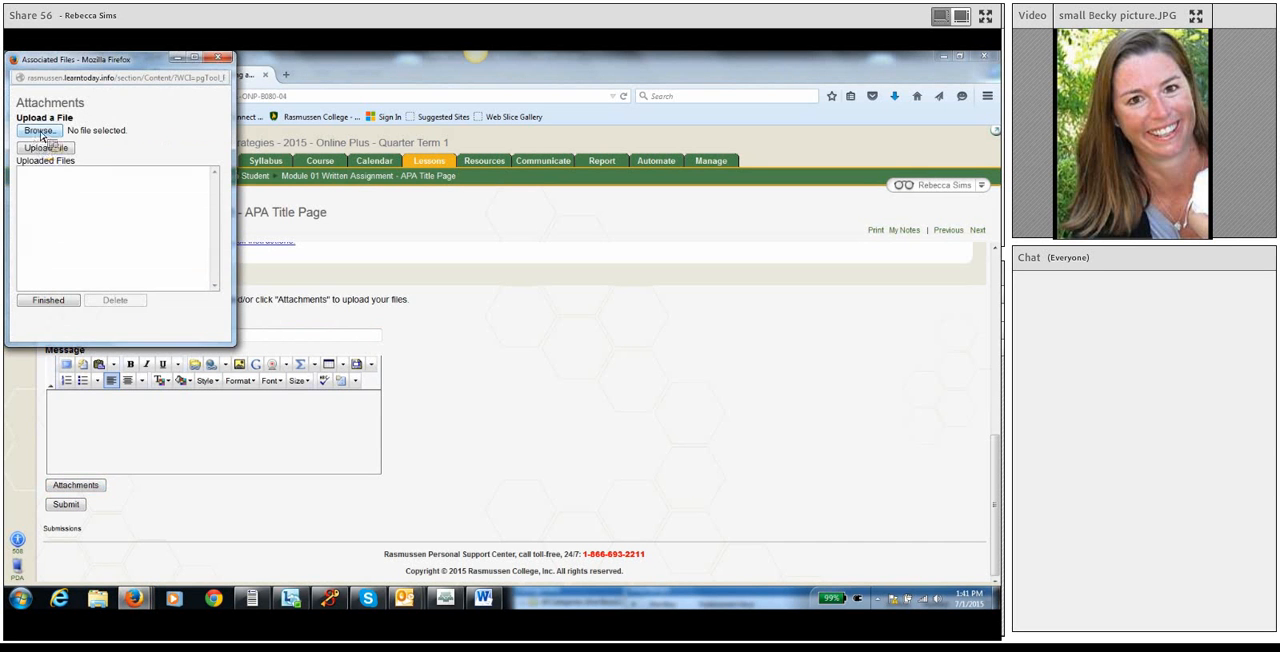
pyautogui.click(38, 131)
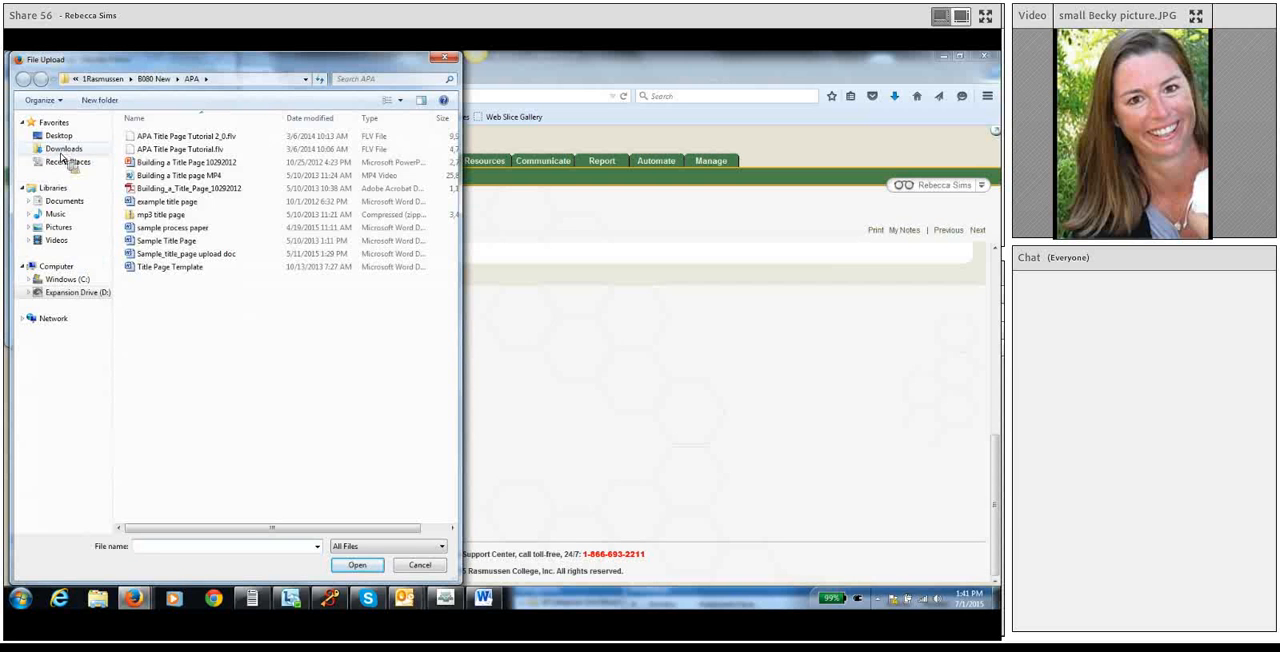
pyautogui.click(64, 203)
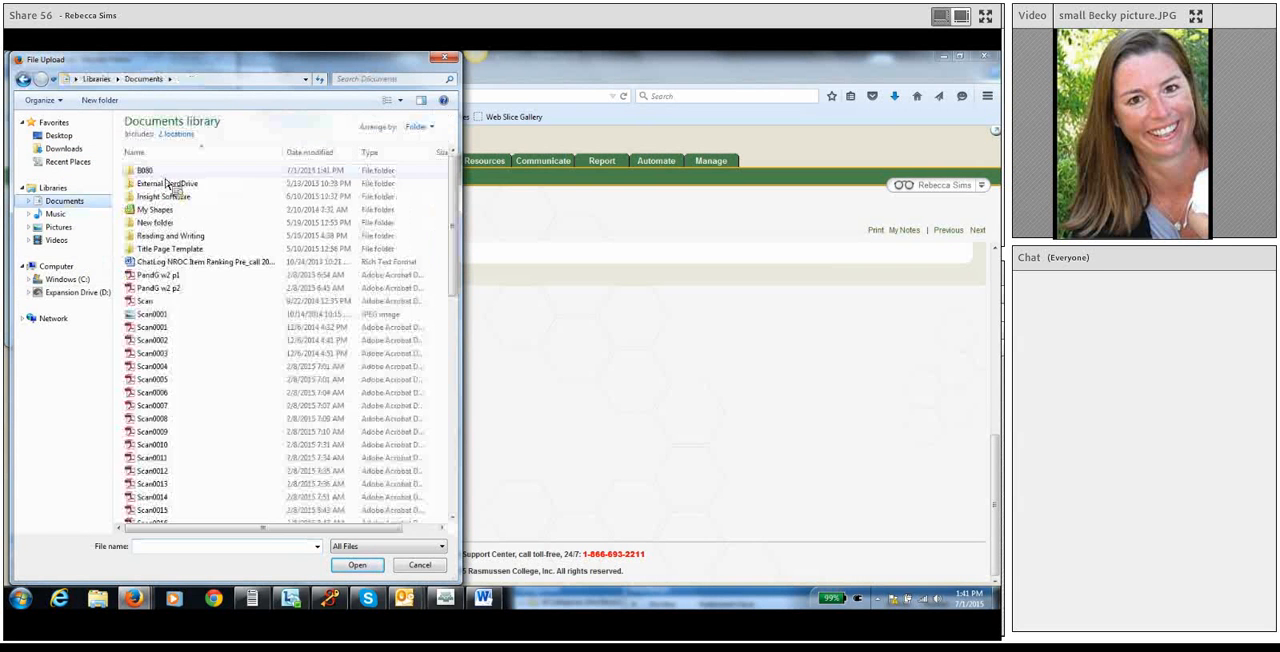
pyautogui.doubleClick(165, 183)
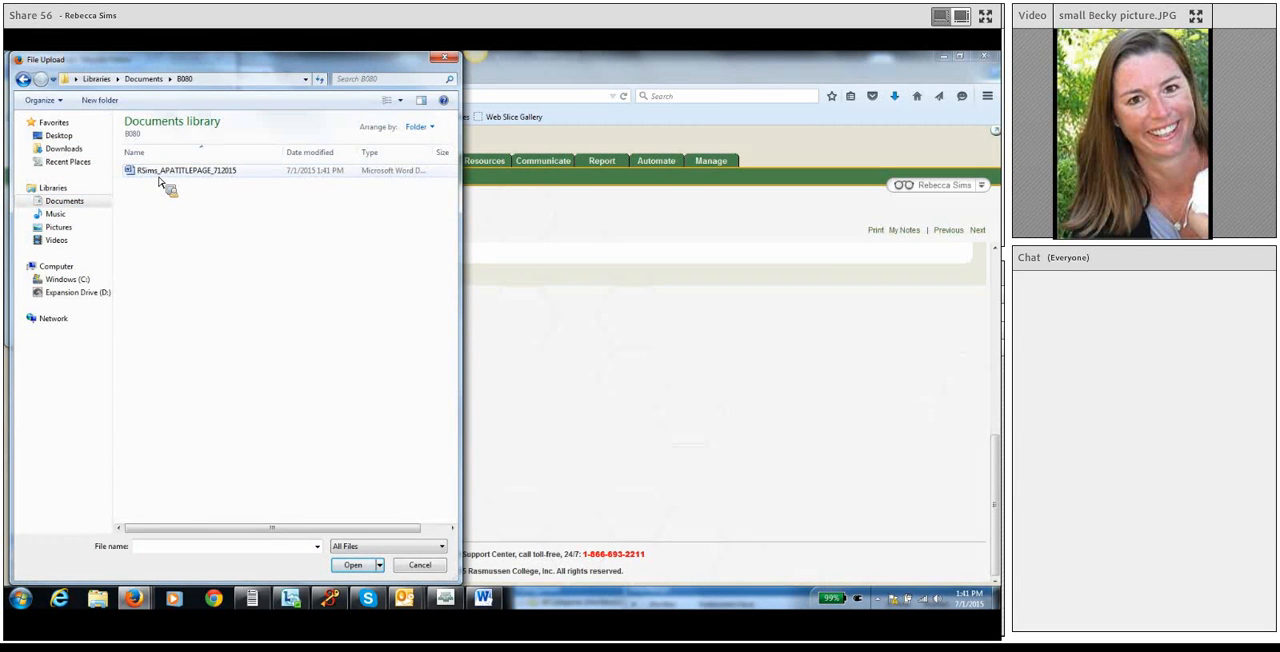
pyautogui.click(158, 179)
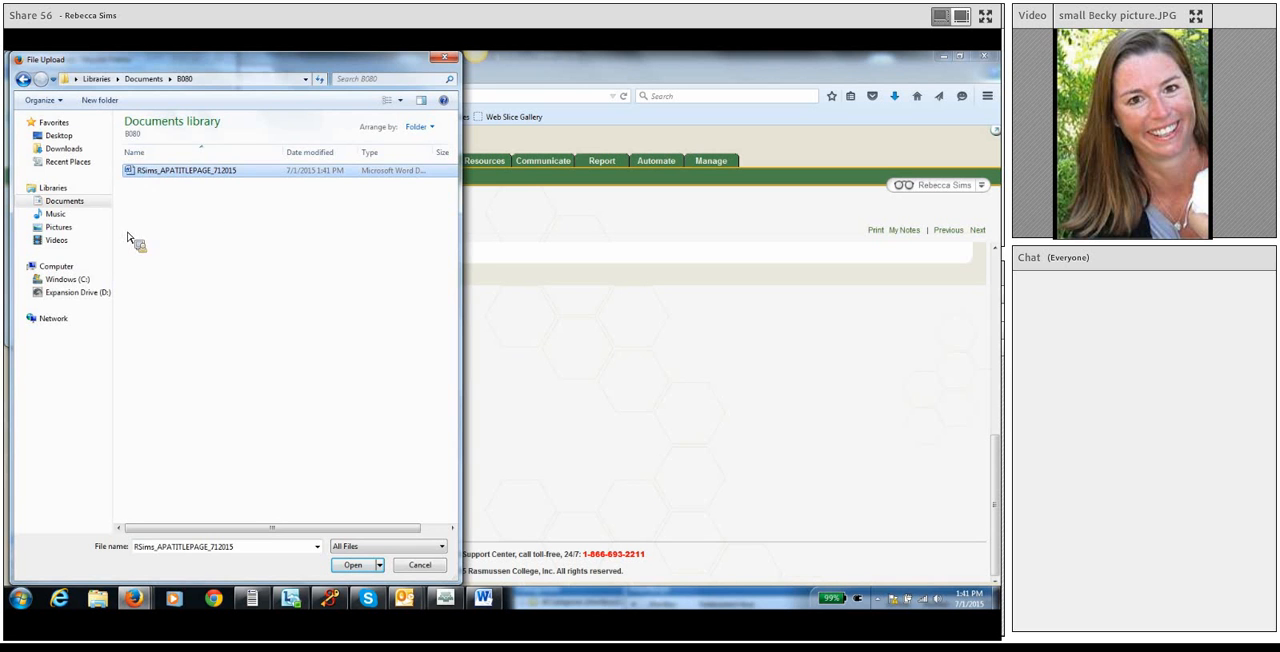
pyautogui.click(352, 566)
pyautogui.click(44, 155)
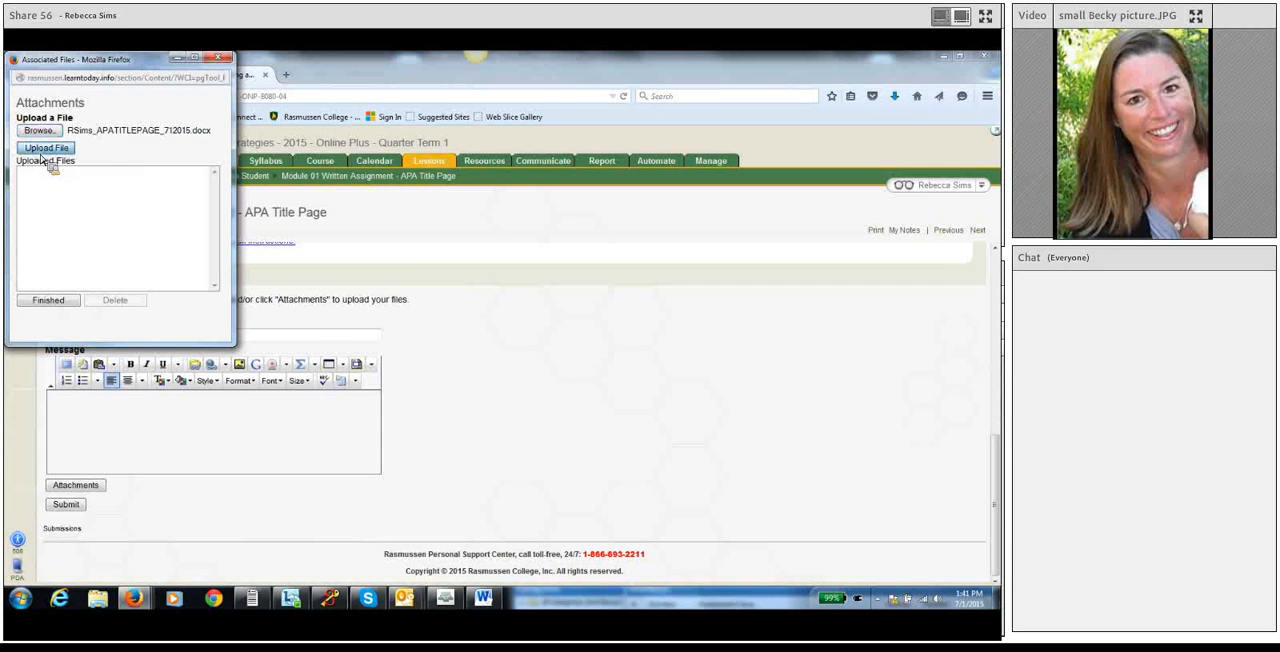
pyautogui.click(50, 305)
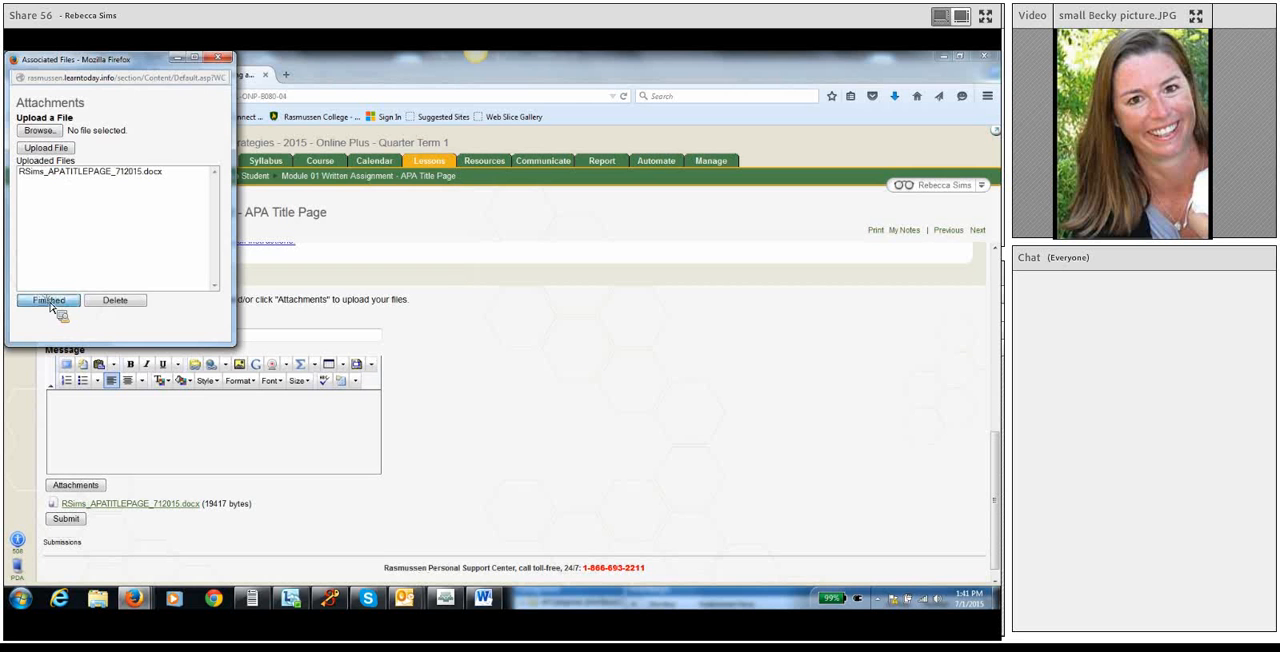
pyautogui.click(58, 518)
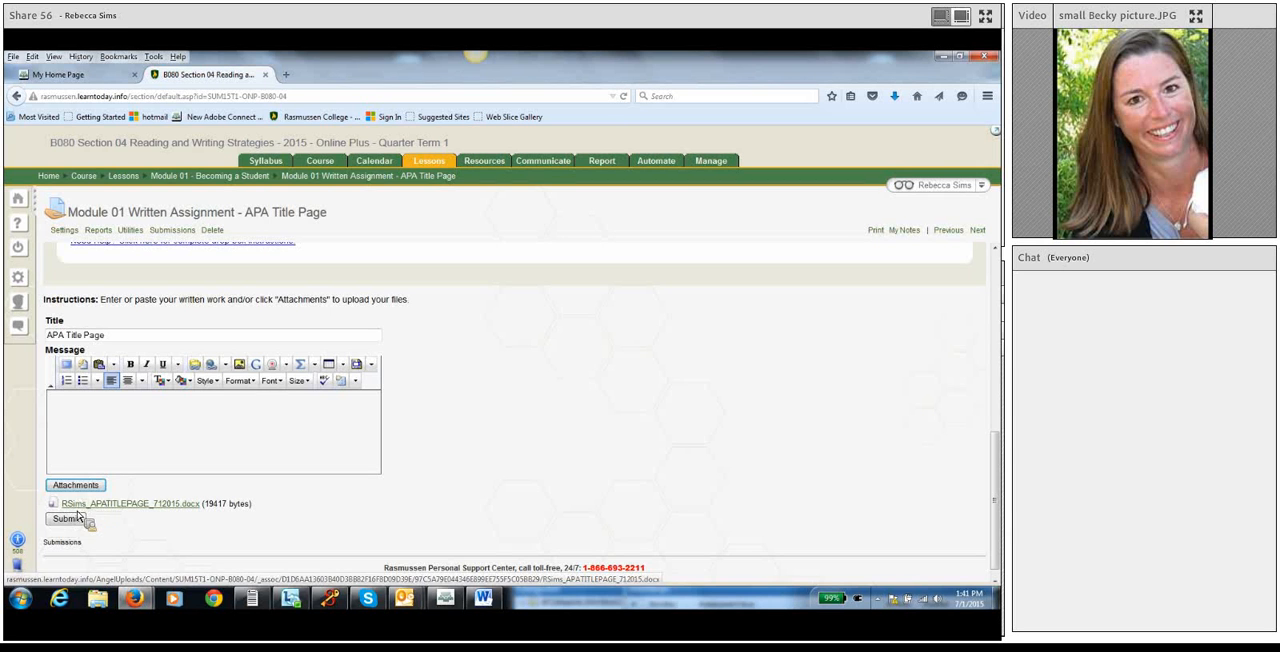
# Write the submission message "I am so glad to have this template for all of my assignments.".
pyautogui.click(95, 441)
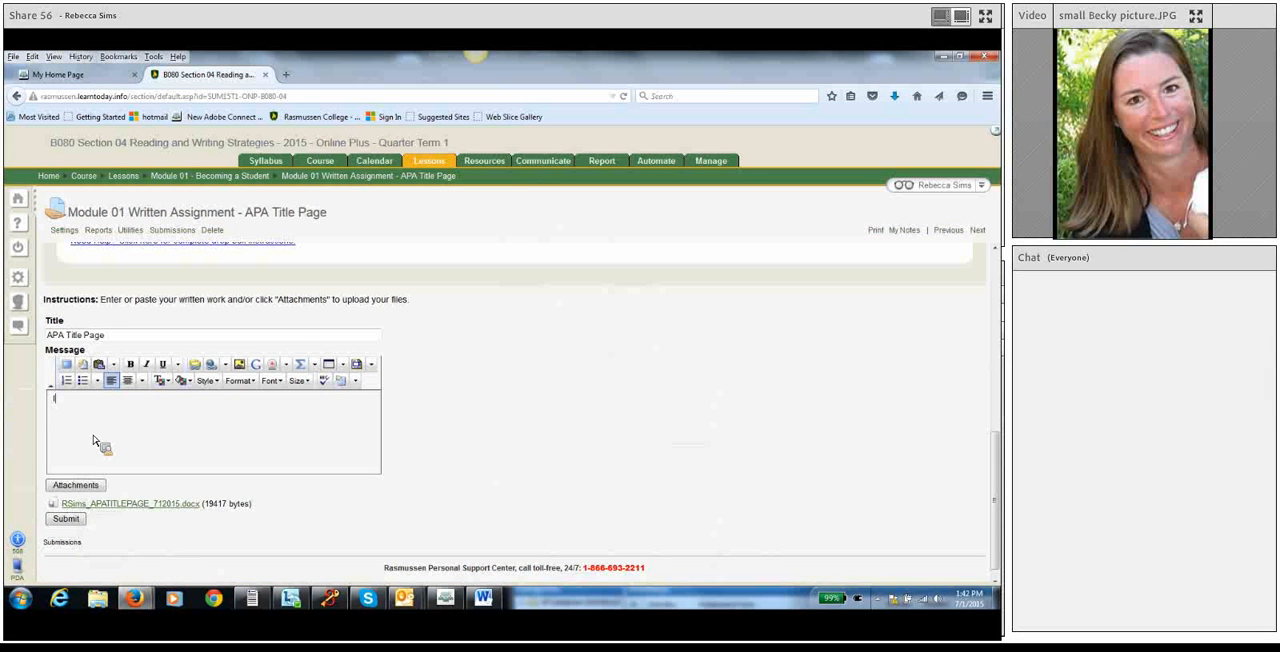
pyautogui.write('I am so glad to have this template for ak')
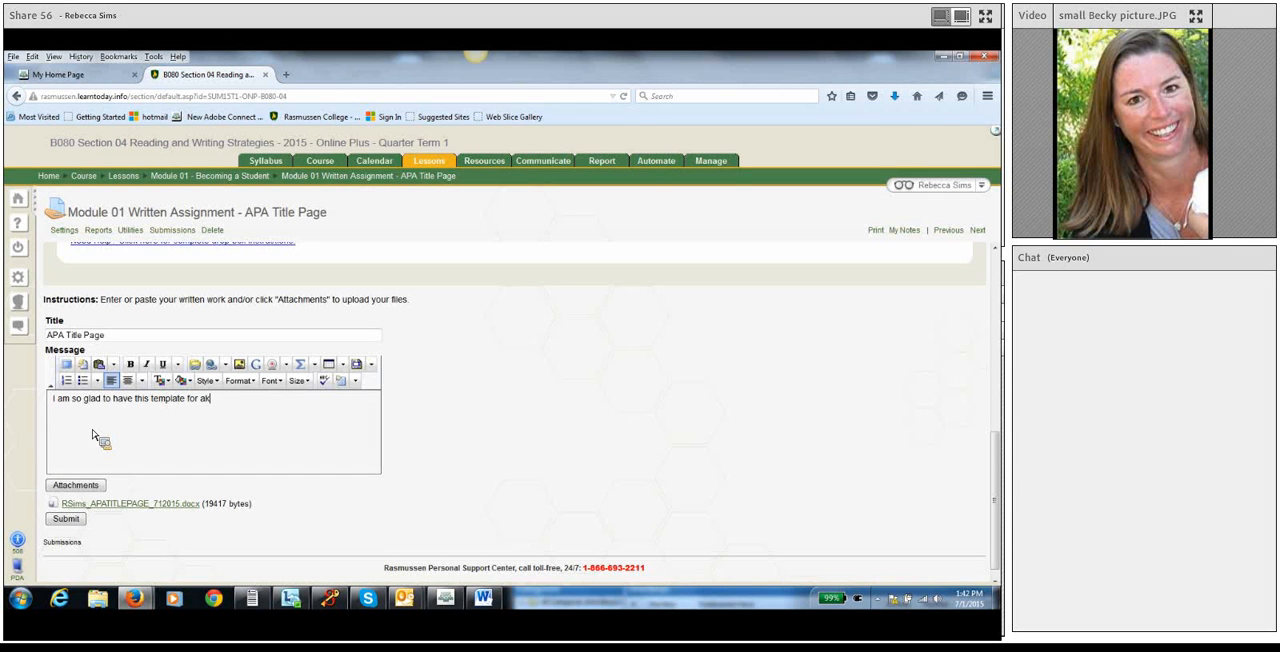
pyautogui.press('BackSpace')
pyautogui.write('ll of my assignments.')
pyautogui.click(111, 338)
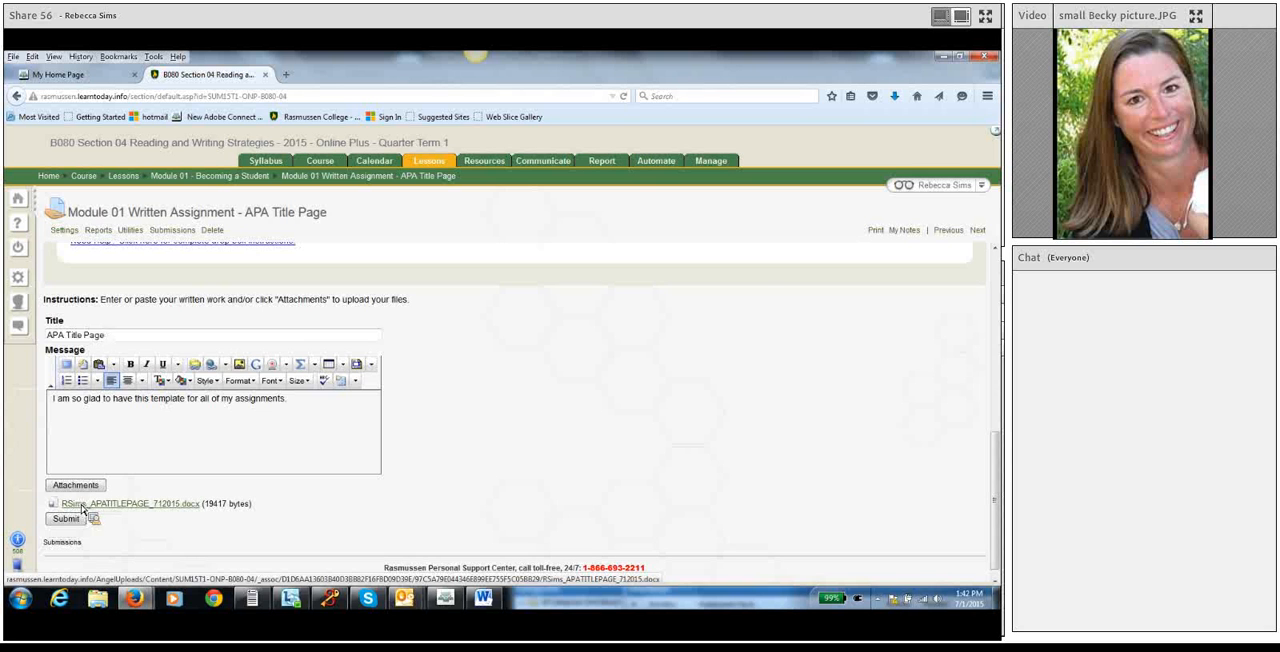
# Return to the start of the assignment instructions and switch to the Adobe Connect meeting window.
pyautogui.scroll(6, 559, 483)
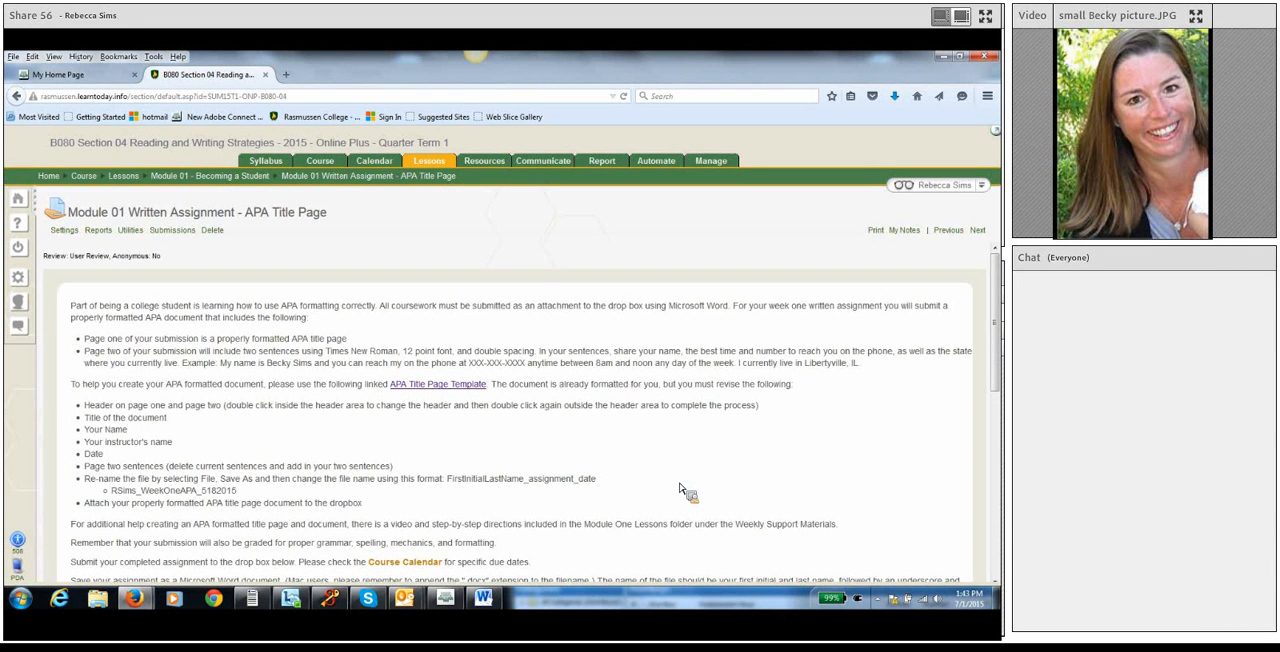
pyautogui.click(448, 600)
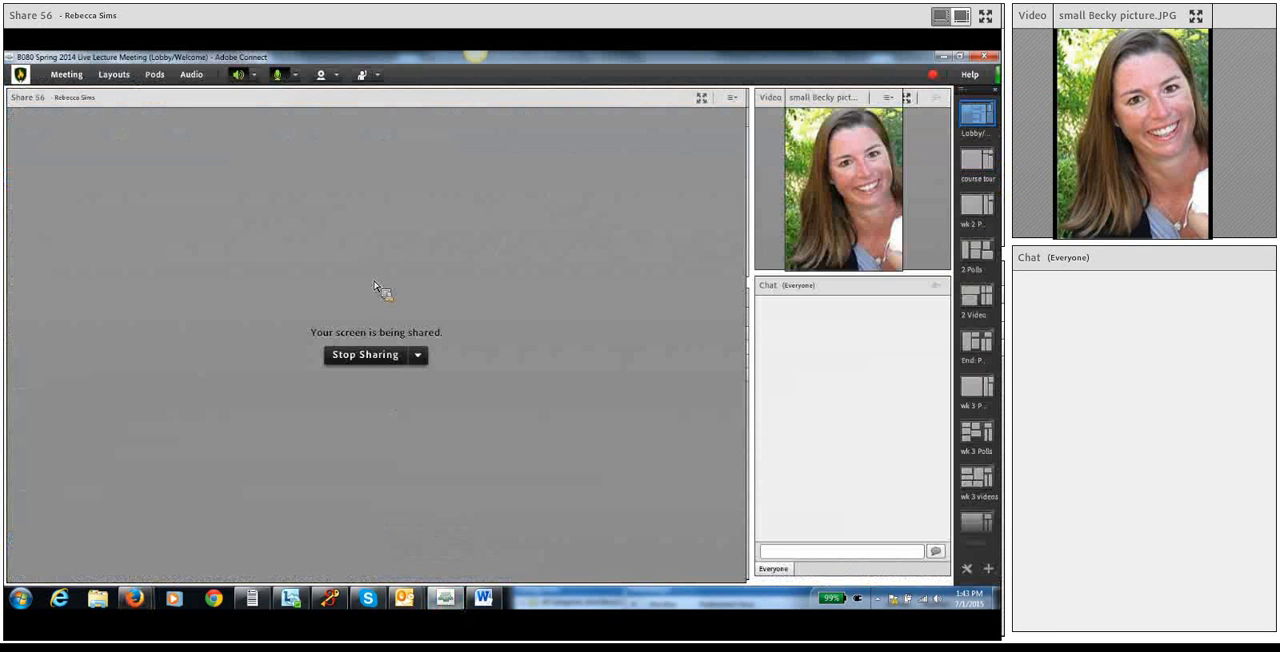